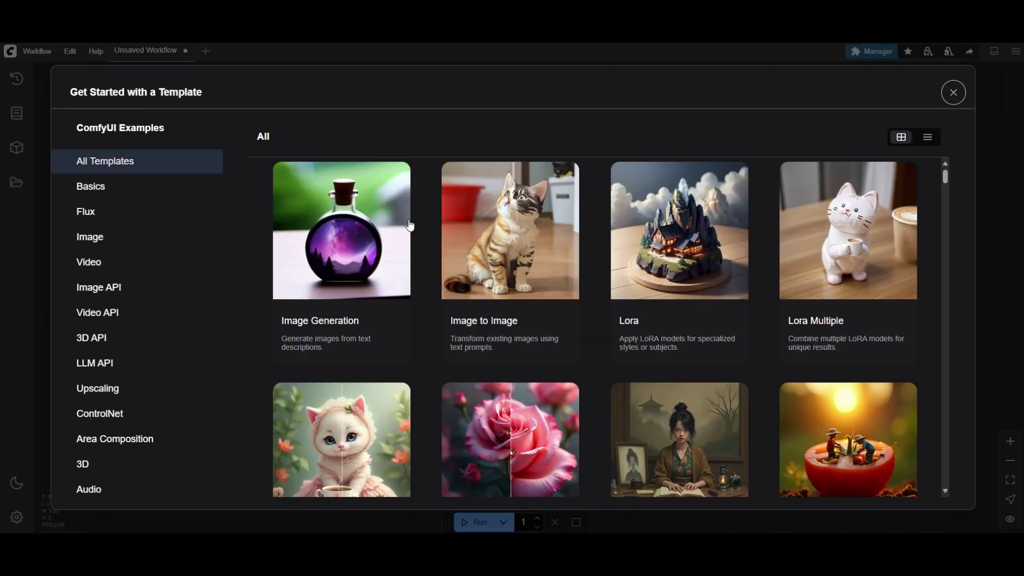
- Load the Wan 2.2 5B Video Generation template from the Video category of templates
left_click(103, 263)
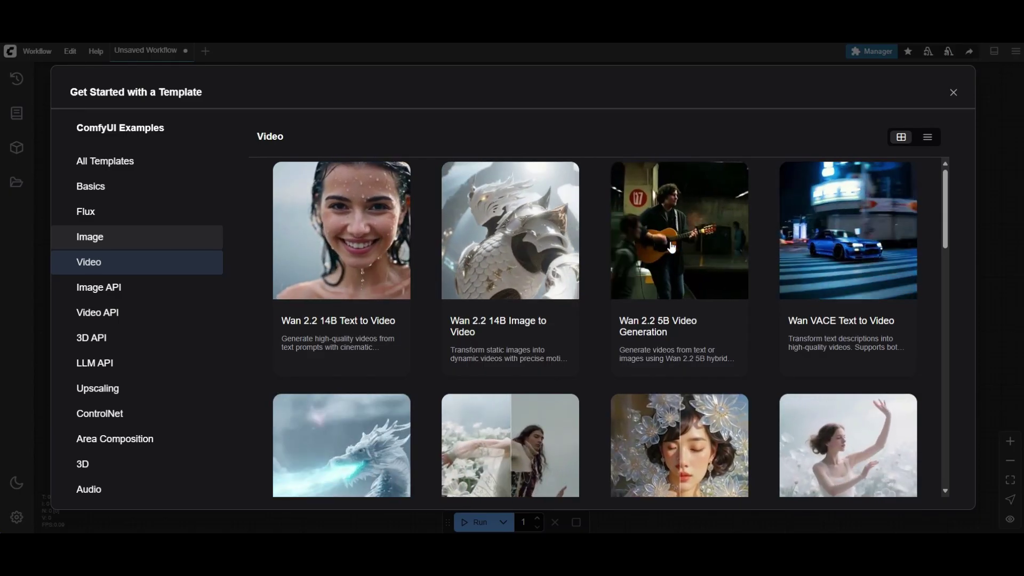
left_click(672, 244)
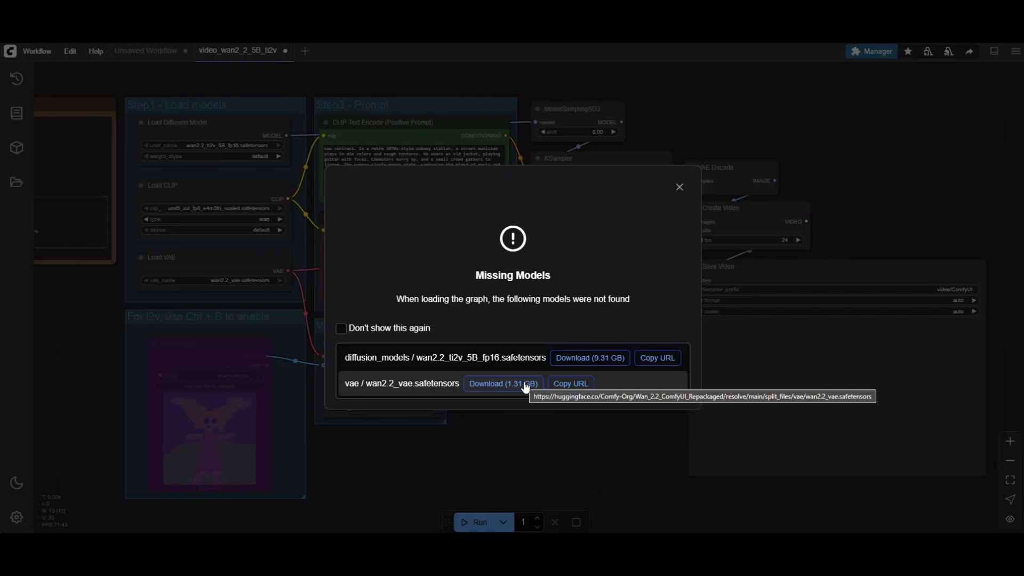
- Copy a missing model's download URL and scroll the Wan2.2 docs to the model versions table
left_click(668, 362)
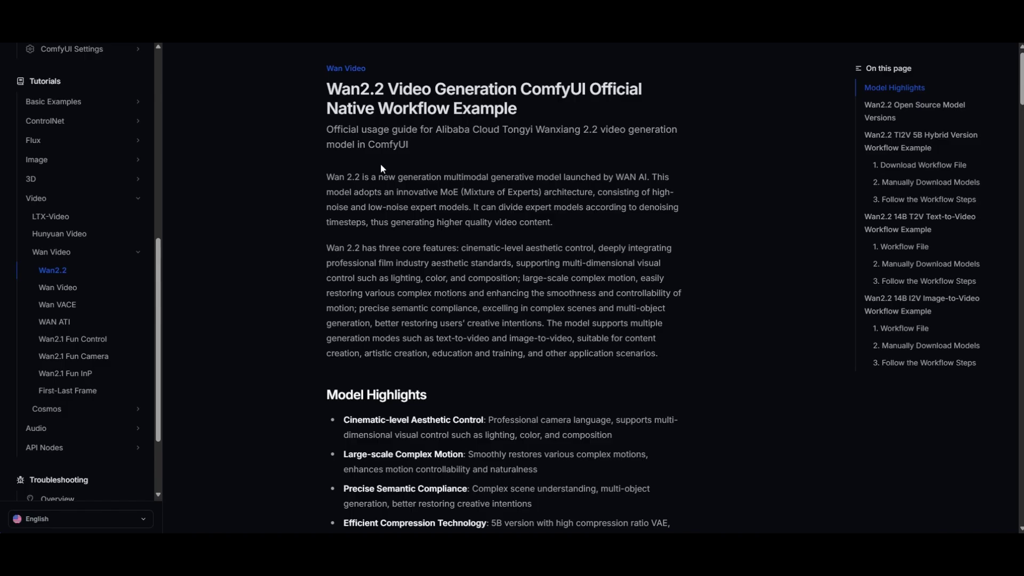
scroll(382, 168, "down", 2)
scroll(382, 169, "down", 1)
scroll(382, 166, "down", 3)
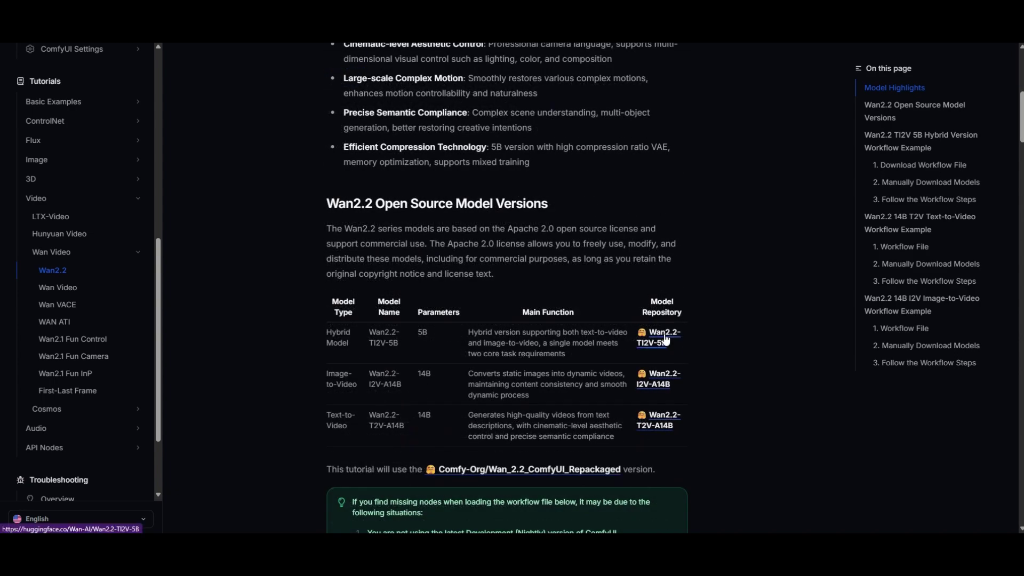
scroll(296, 252, "down", 10)
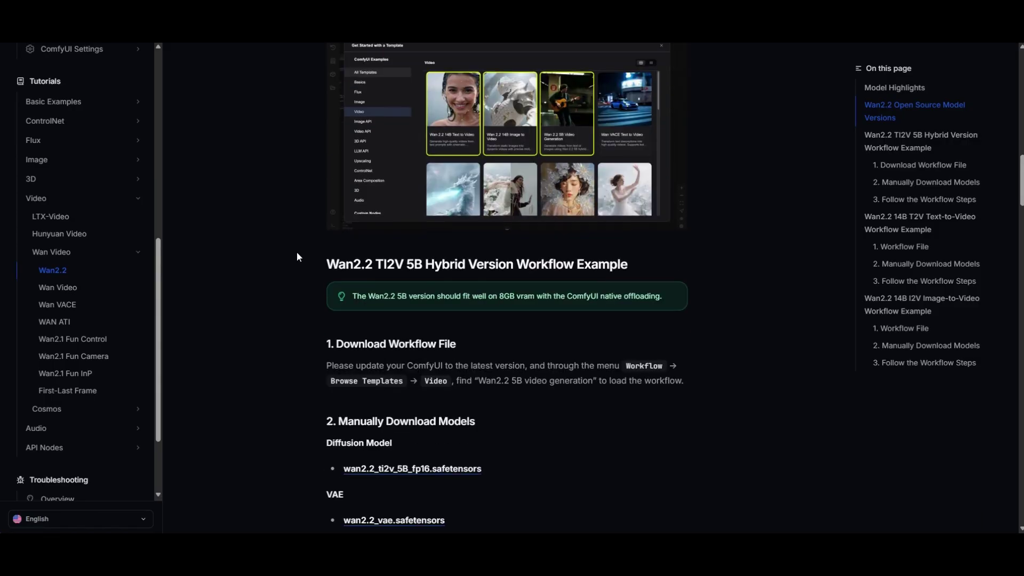
scroll(296, 252, "up", 8)
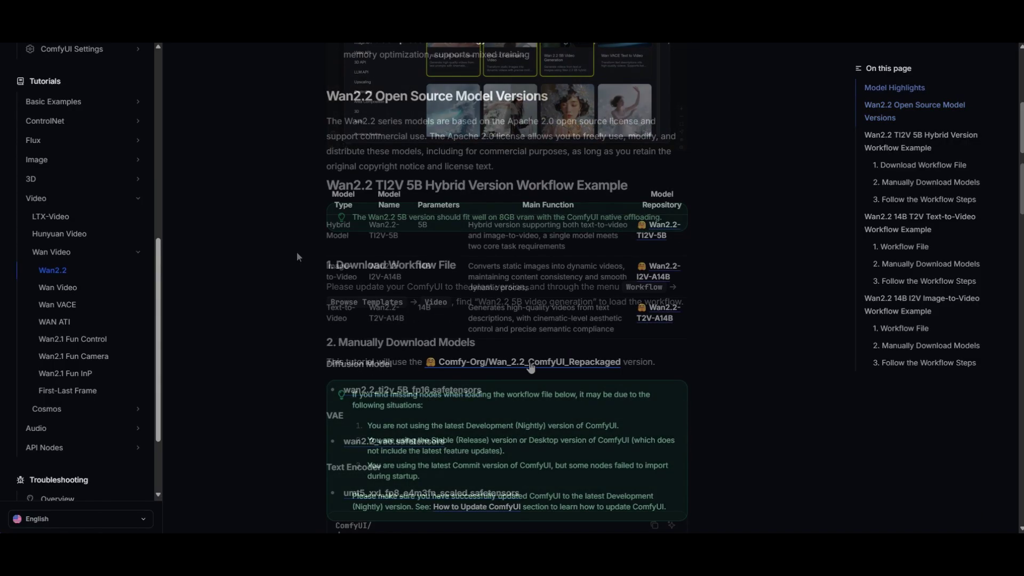
- Open the Comfy-Org Wan_2.2_ComfyUI_Repackaged repo and browse split_files, text_encoders, then the vae folder
left_click(531, 363)
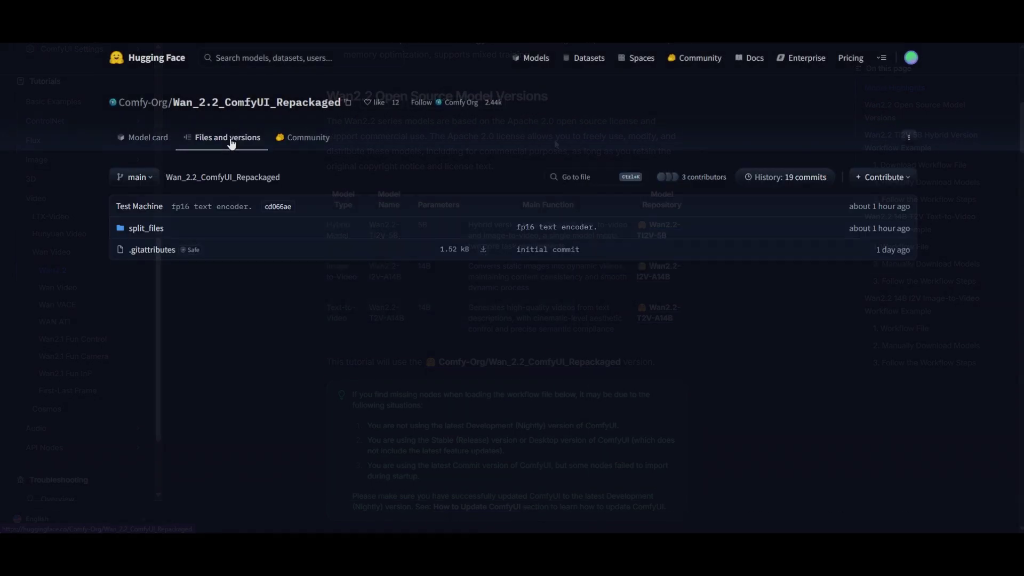
left_click(146, 229)
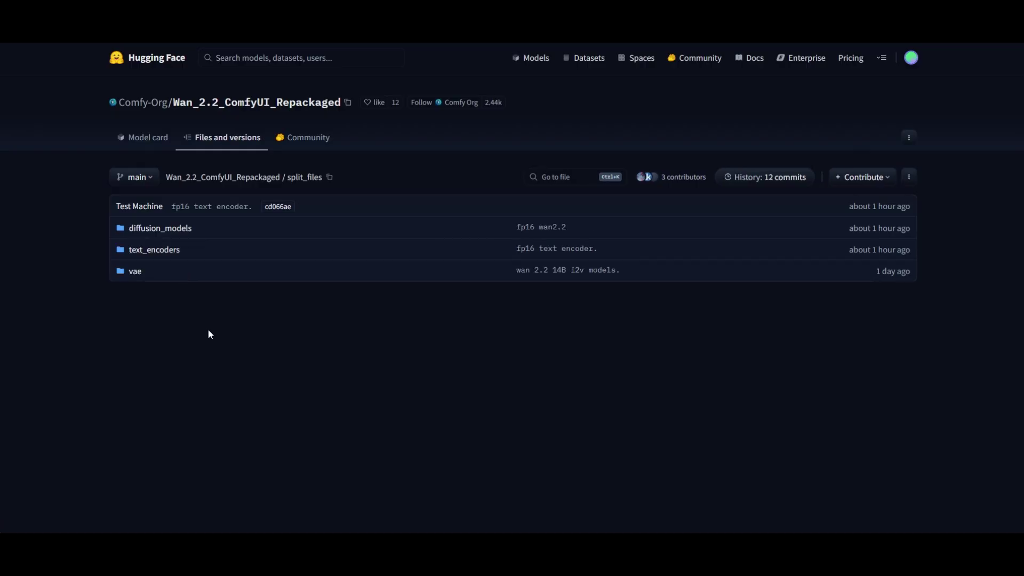
left_click(141, 252)
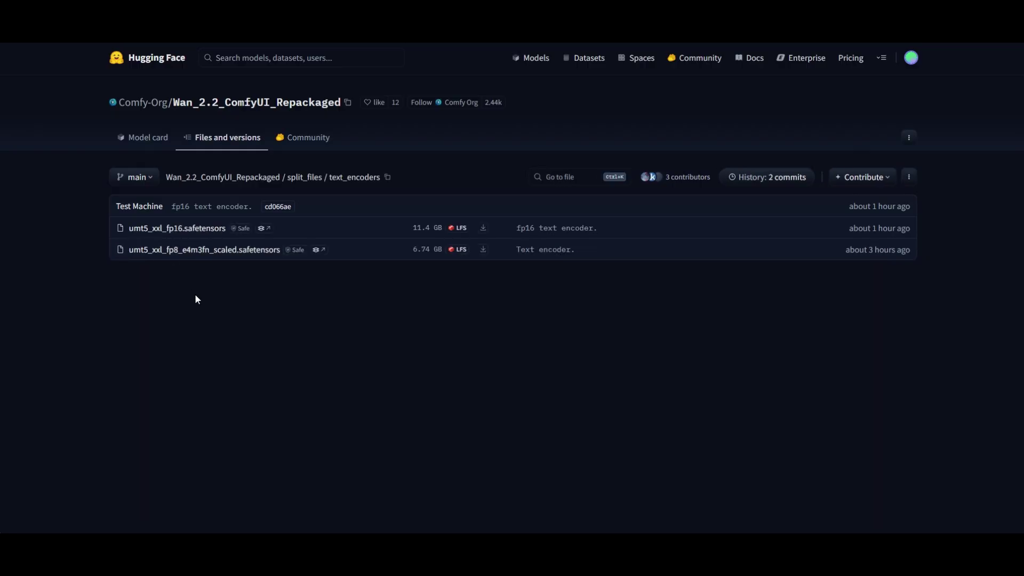
left_click(305, 177)
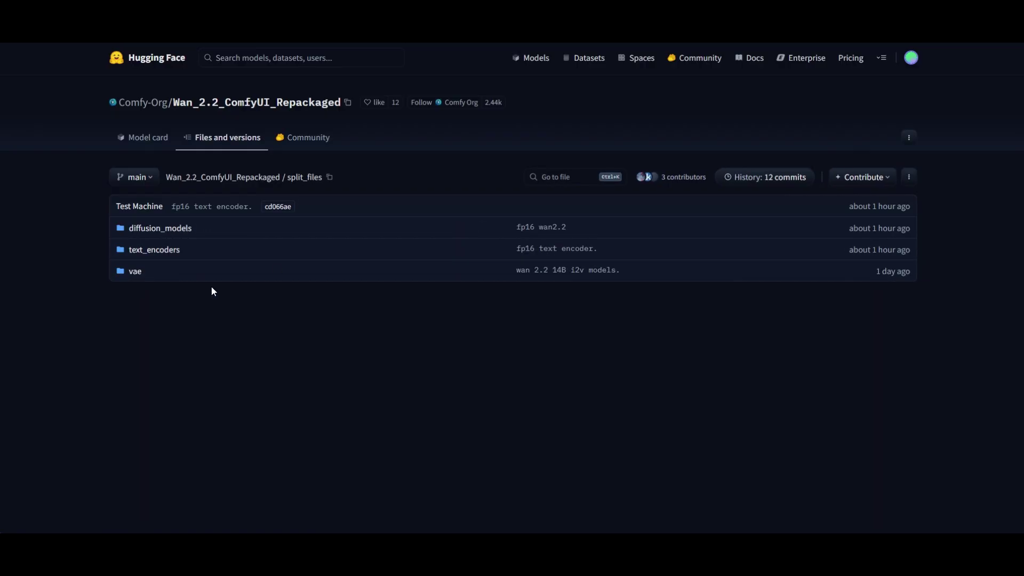
left_click(136, 272)
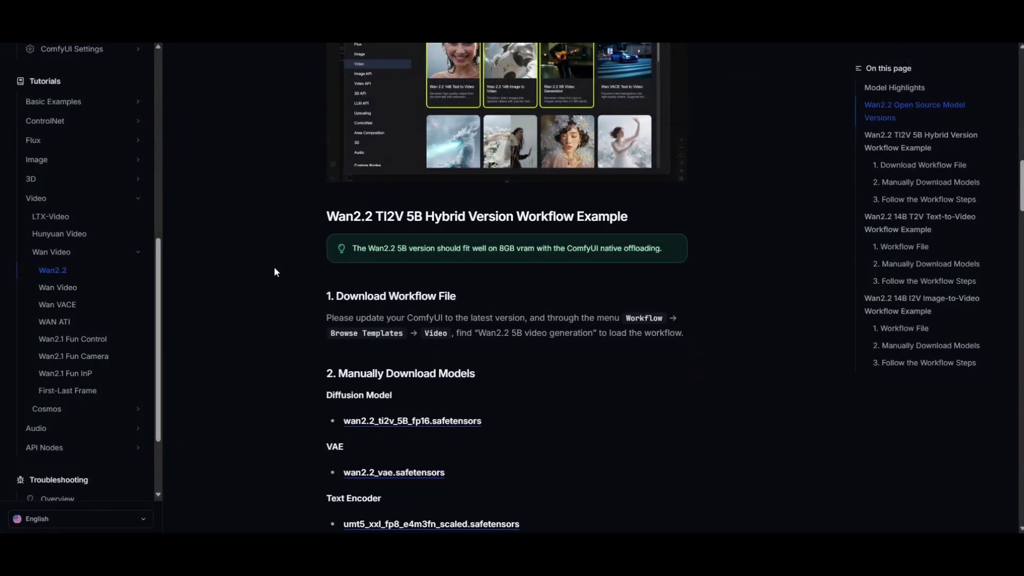
- Scroll the docs to the TI2V 5B '2. Manually Download Models' list
scroll(274, 267, "down", 3)
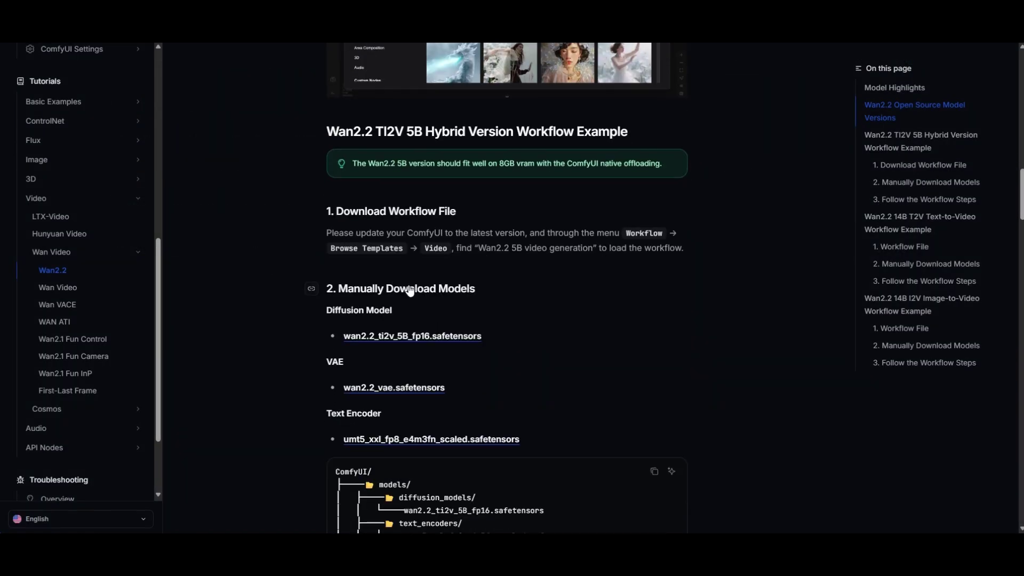
scroll(301, 277, "down", 2)
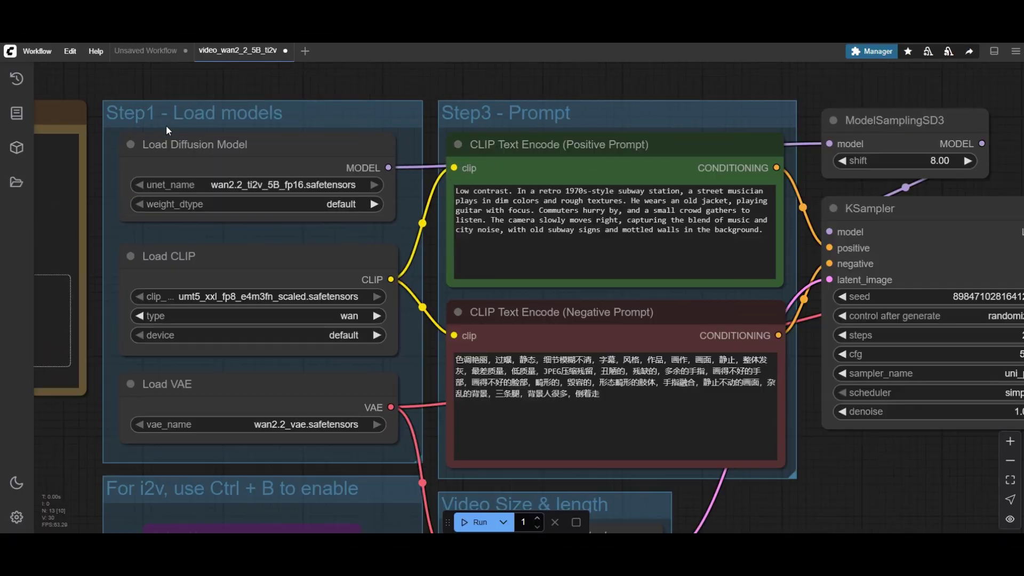
- Refresh node definitions and set Load Diffusion Model to wan2.2_ti2v_5B_fp16.safetensors
left_click(69, 51)
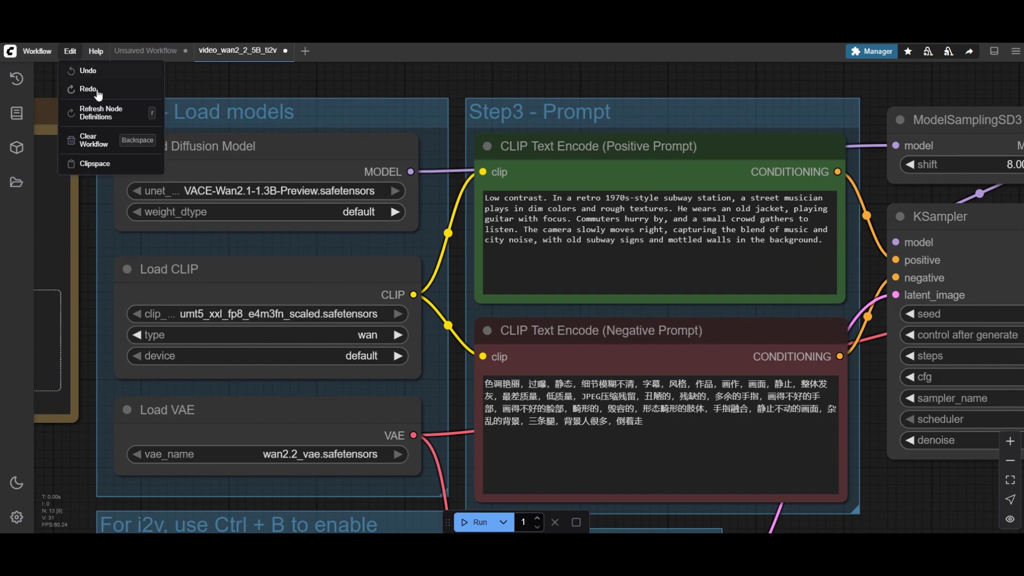
left_click(96, 109)
left_click(295, 177)
left_click(278, 191)
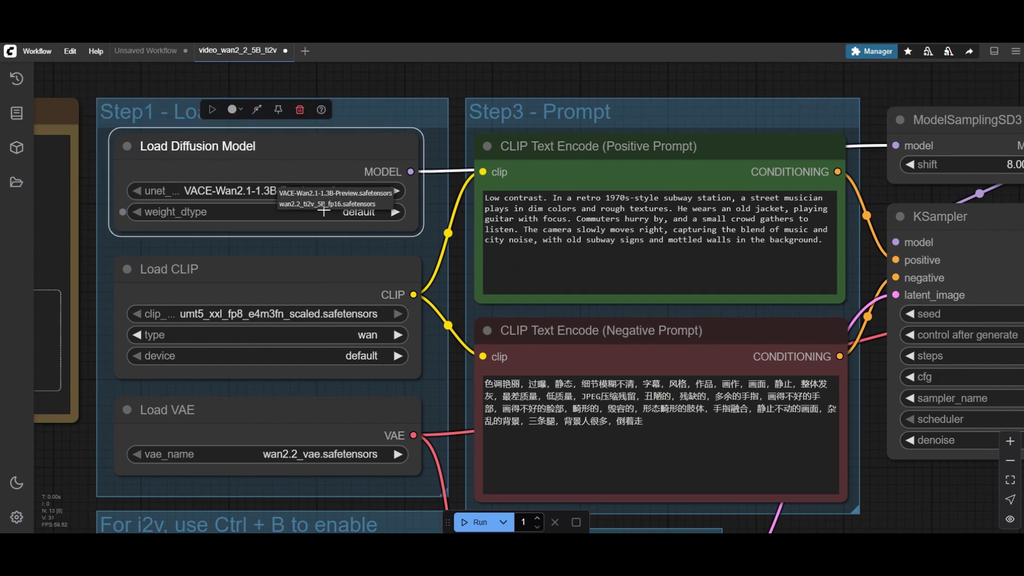
left_click(317, 203)
- Check the available VAE files and pan to bring the Video Size group and Save Video into view
scroll(320, 241, "down", 2)
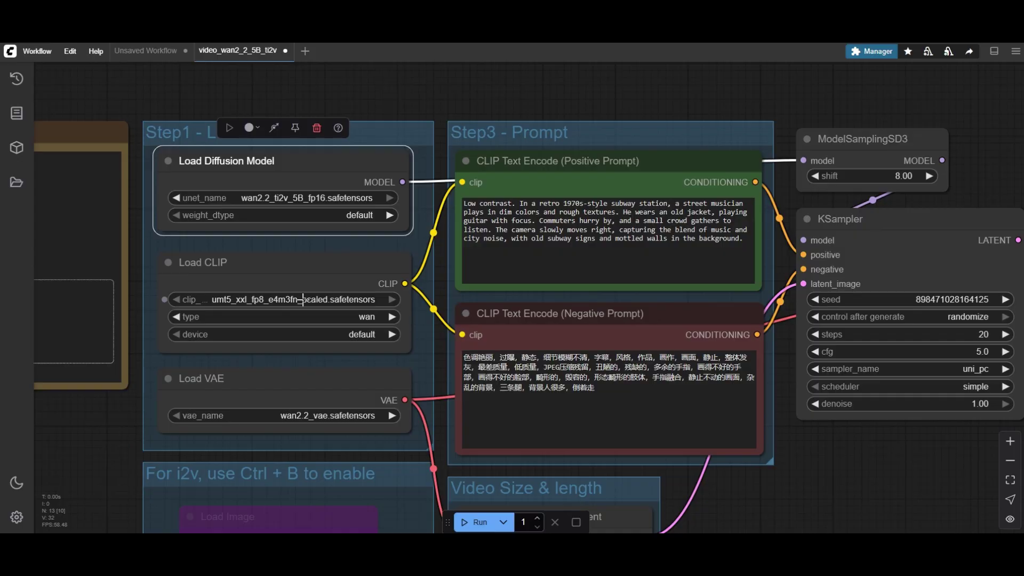
scroll(319, 384, "down", 1)
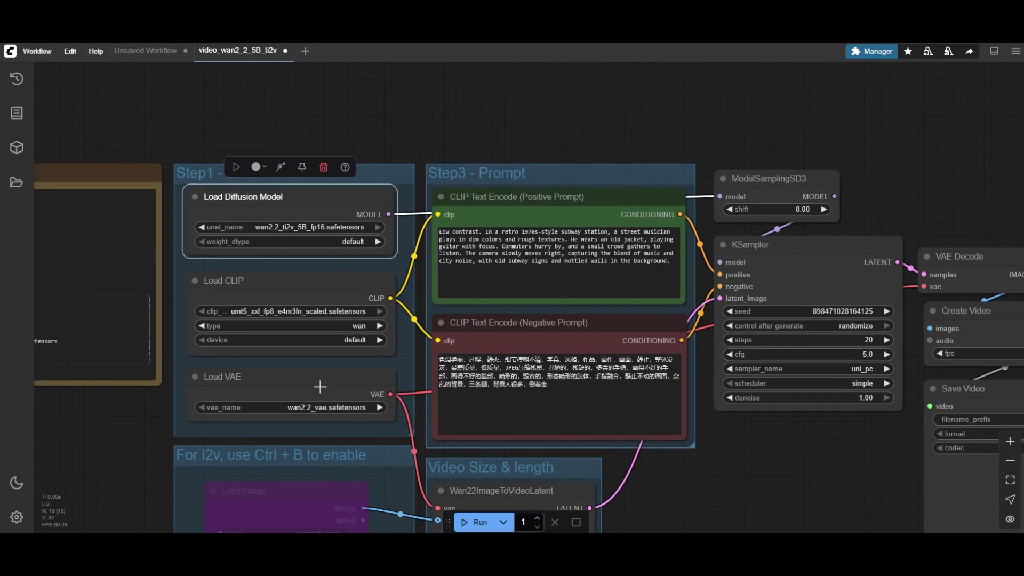
scroll(318, 416, "up", 5)
left_click(317, 409)
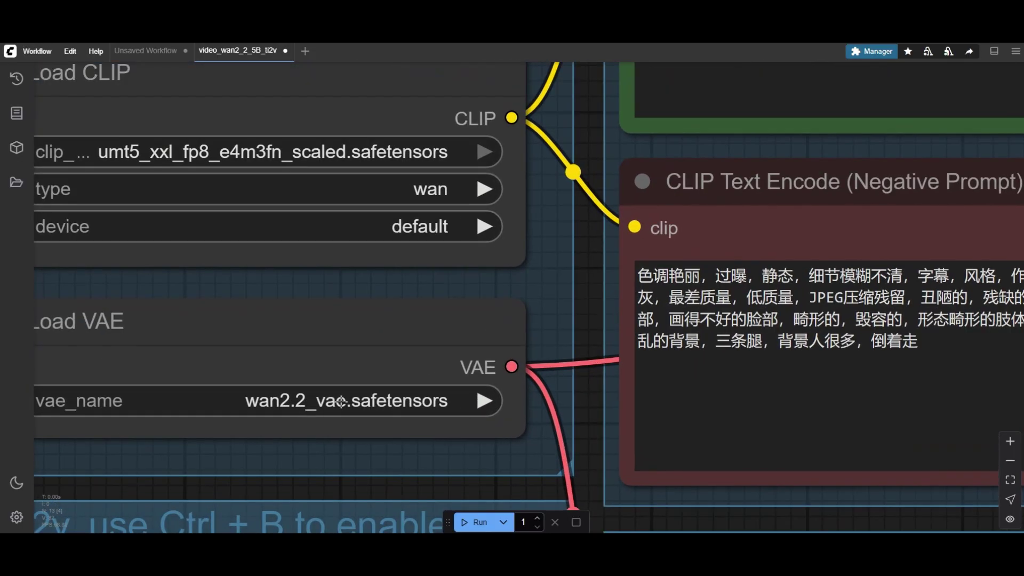
scroll(360, 166, "down", 10)
left_click_drag(661, 271, 614, 384)
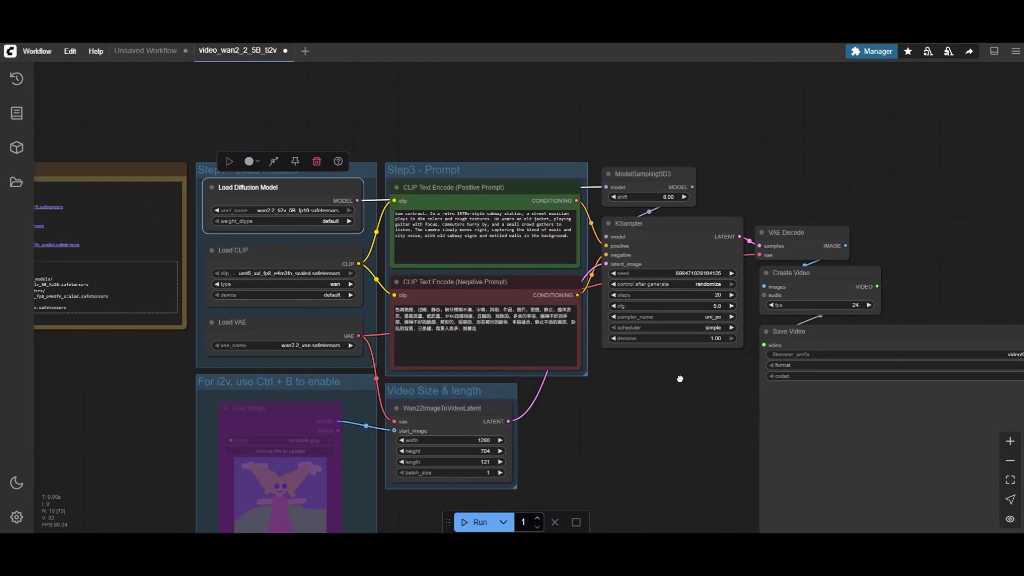
scroll(395, 109, "up", 5)
left_click_drag(498, 136, 405, 71)
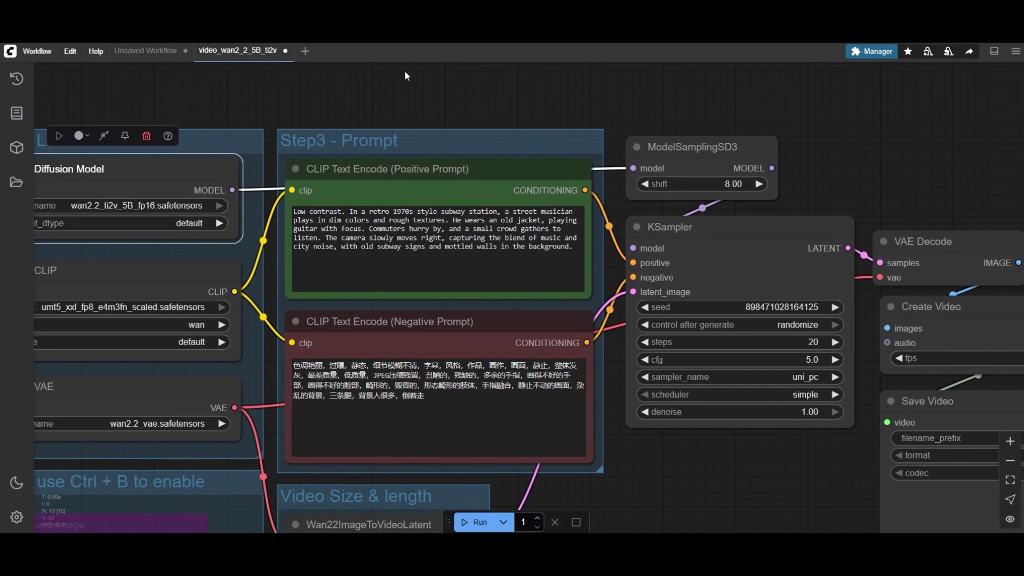
- Queue the workflow, then replace the positive prompt with the new portal-scene description
key("ctrl+Return")
scroll(296, 209, "up", 4)
left_click(331, 250)
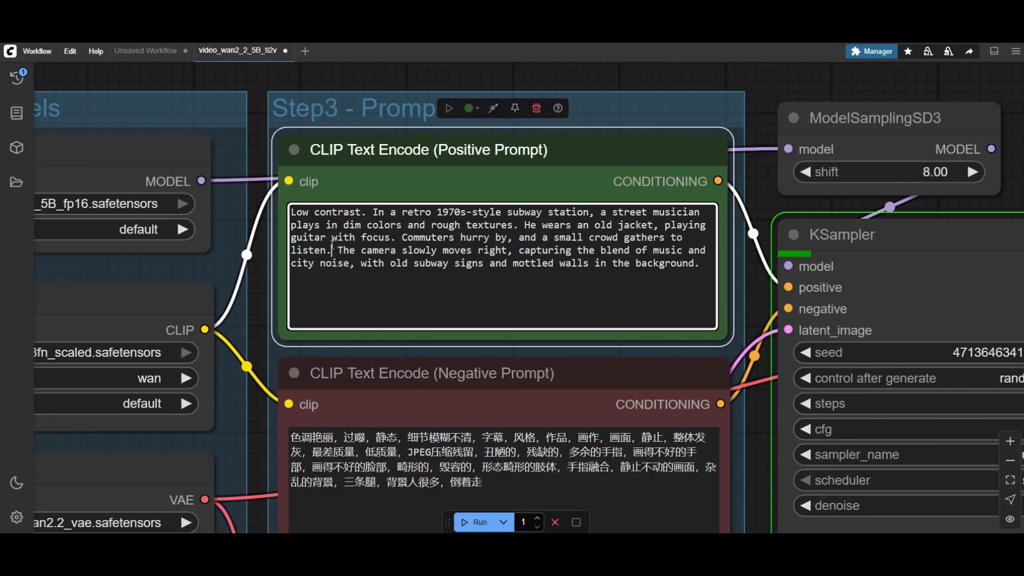
key("ctrl+a")
type("A beautiful woman stands on a high-rise rooftop at dusk, gazing out at the sprawling city skyline as lights begin to twinkle on. Her hair gently blows in the evening breeze. The camera slowly pans to reveal the vast urban panorama, with distant traffic lights creating streaks of color. She takes a deep, contemplative breath")
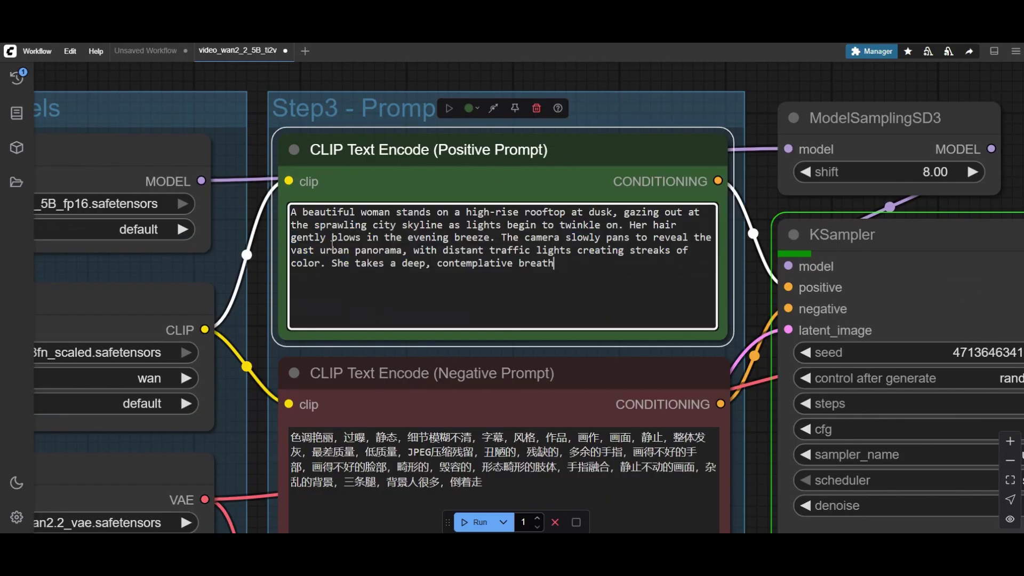
- Add a Video Combine node to the canvas via node search
double_click(779, 222)
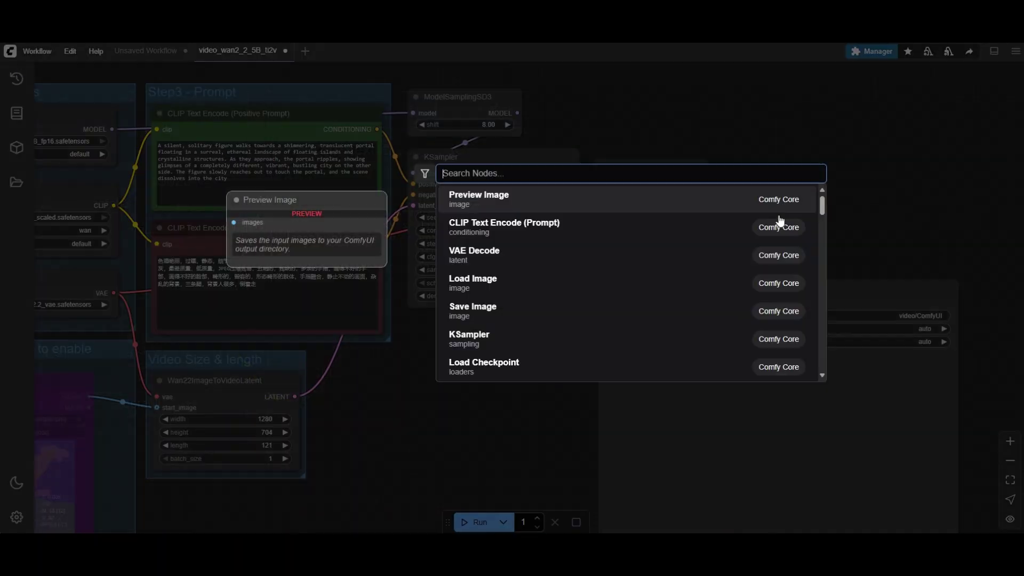
type("Video")
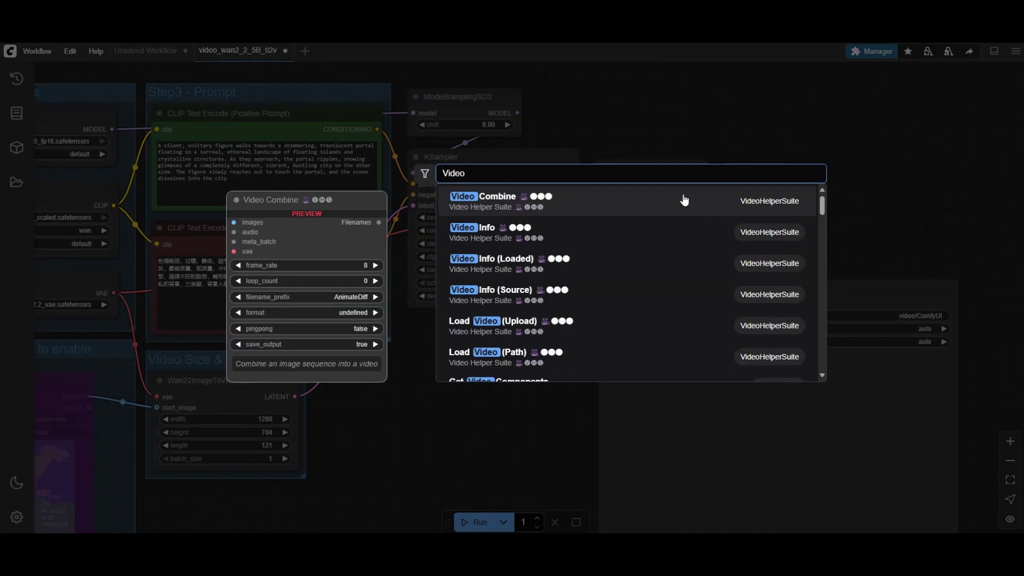
left_click(684, 200)
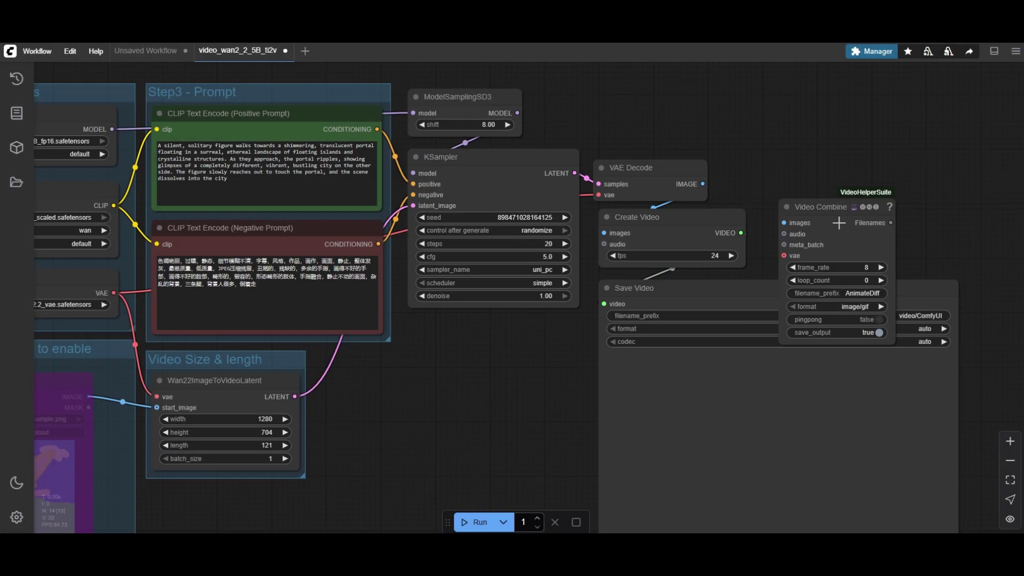
scroll(836, 217, "up", 5)
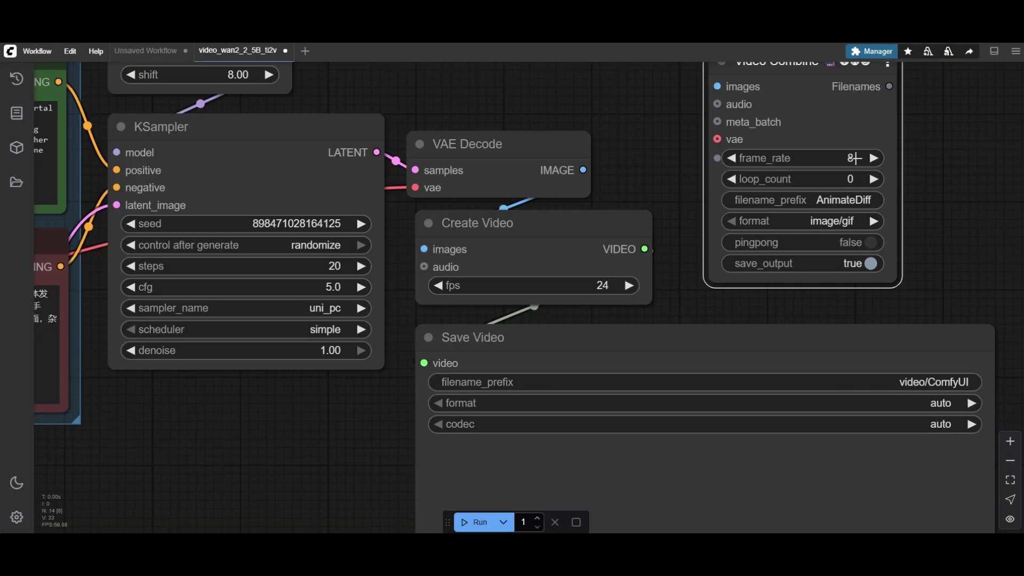
- Set Video Combine to frame_rate 24, video/h264-mp4, prefix Wan2.2, and select Create Video
left_click(852, 158)
type("24")
key("Return")
left_click(832, 221)
left_click(848, 315)
left_click(847, 200)
type("W")
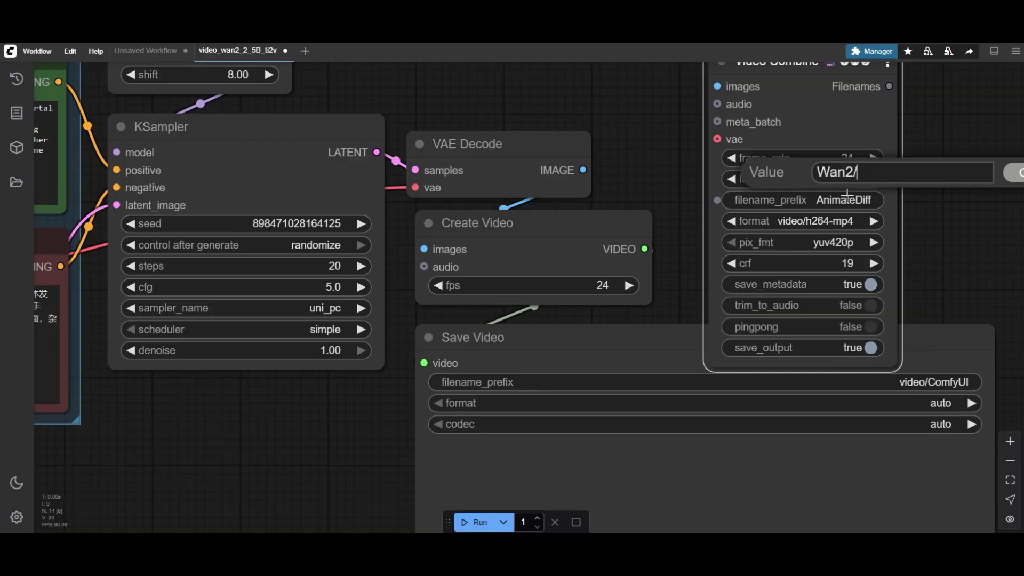
type("an2.2")
key("Return")
scroll(695, 274, "down", 4)
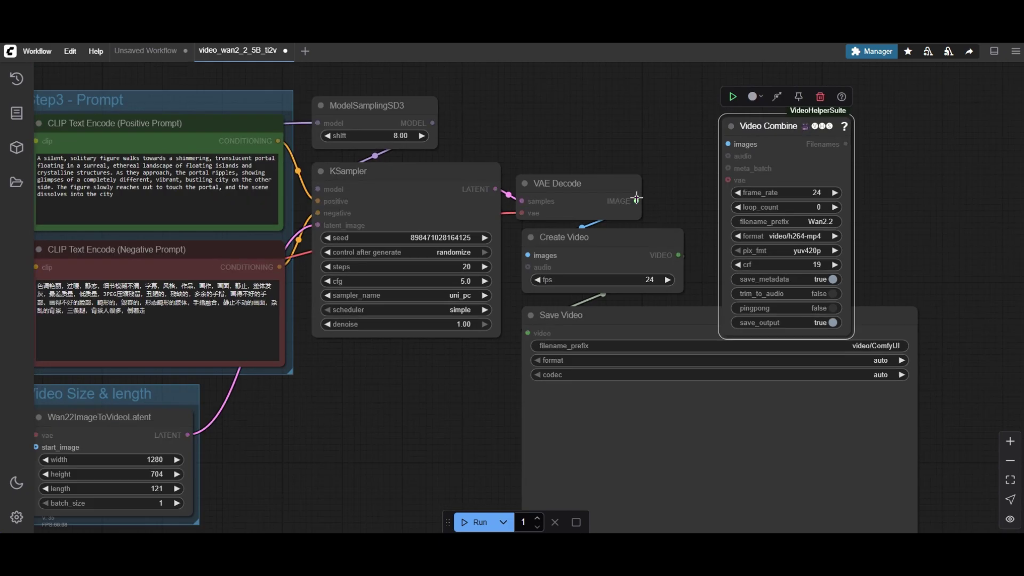
left_click(644, 238)
- Bypass the Create Video and Save Video nodes, then choose Update ComfyUI in Manager
left_click(631, 322, "ctrl")
key("ctrl+b")
scroll(556, 306, "down", 3)
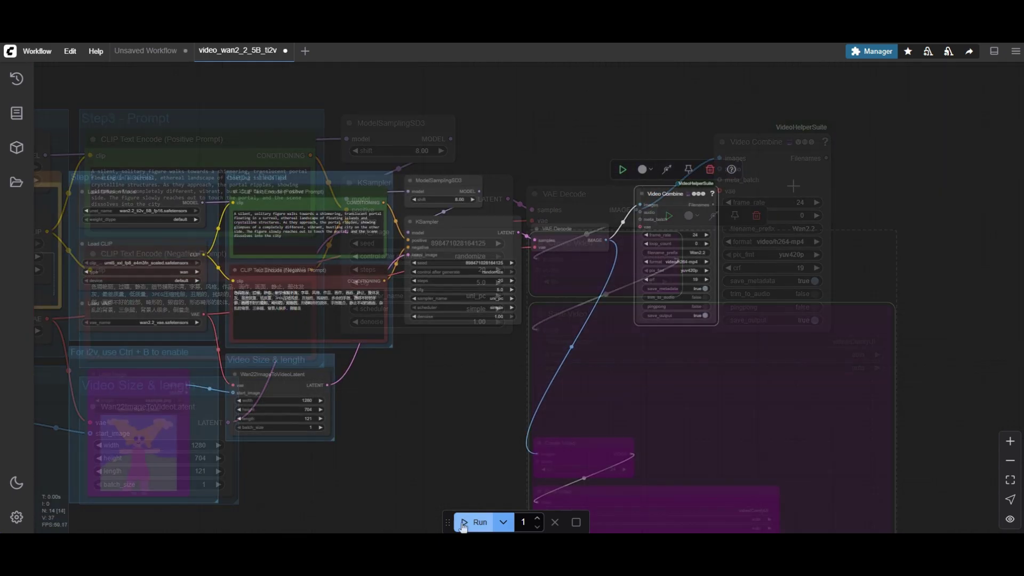
left_click_drag(517, 172, 659, 142)
scroll(576, 136, "up", 1)
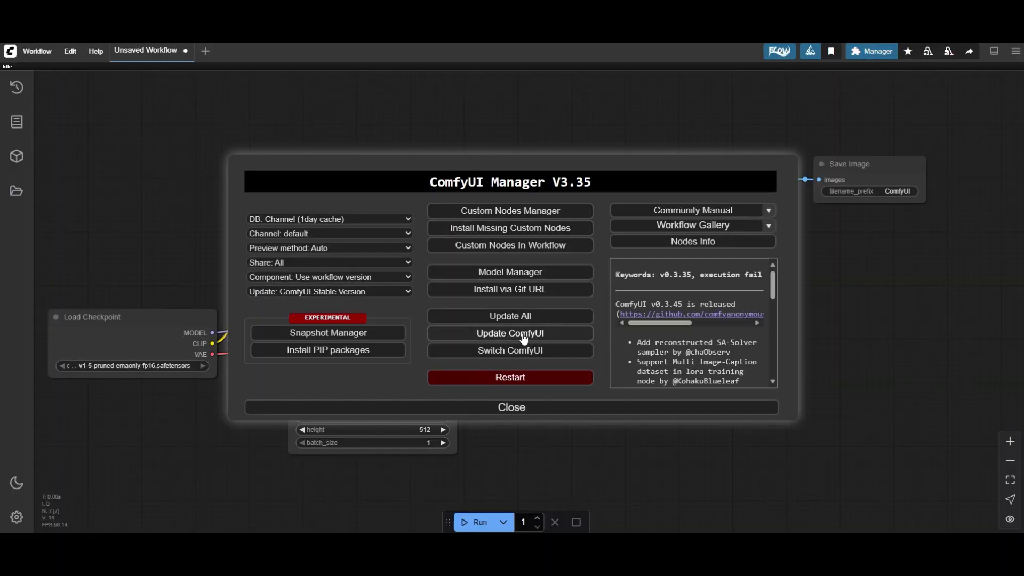
left_click(524, 336)
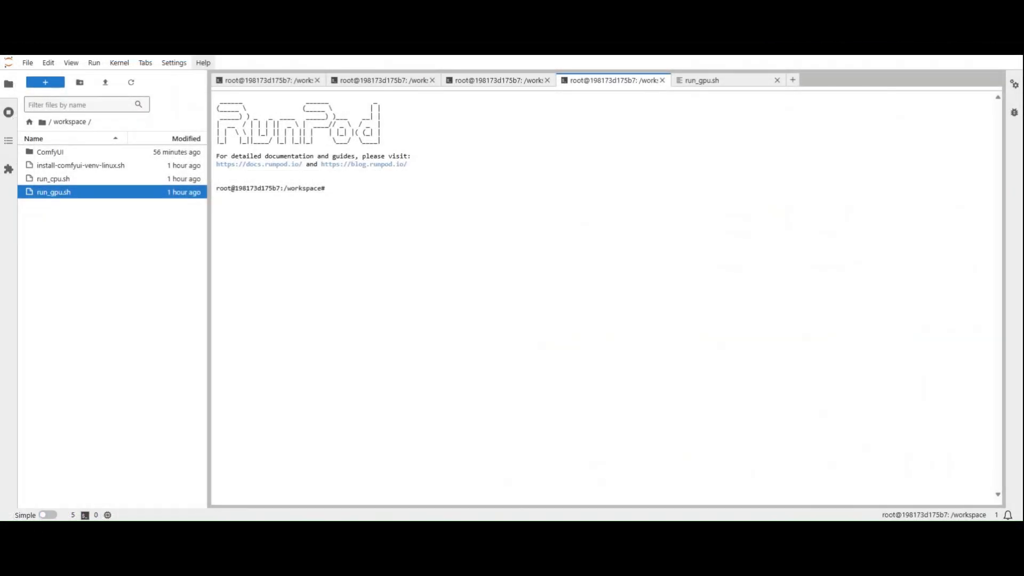
- Run cd ComfyUI, venv activation and pip install comfyui_workflow_templates --upgrade in the terminal
type("cd ComfyUI source venv/bin/activate pip install comfyui_workflow_templates --upgrade")
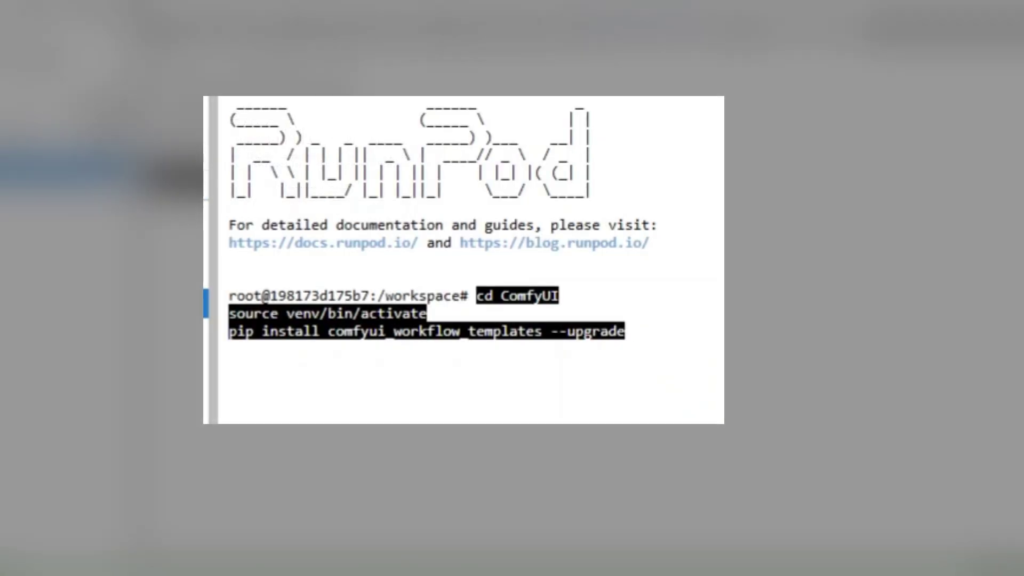
key("Return")
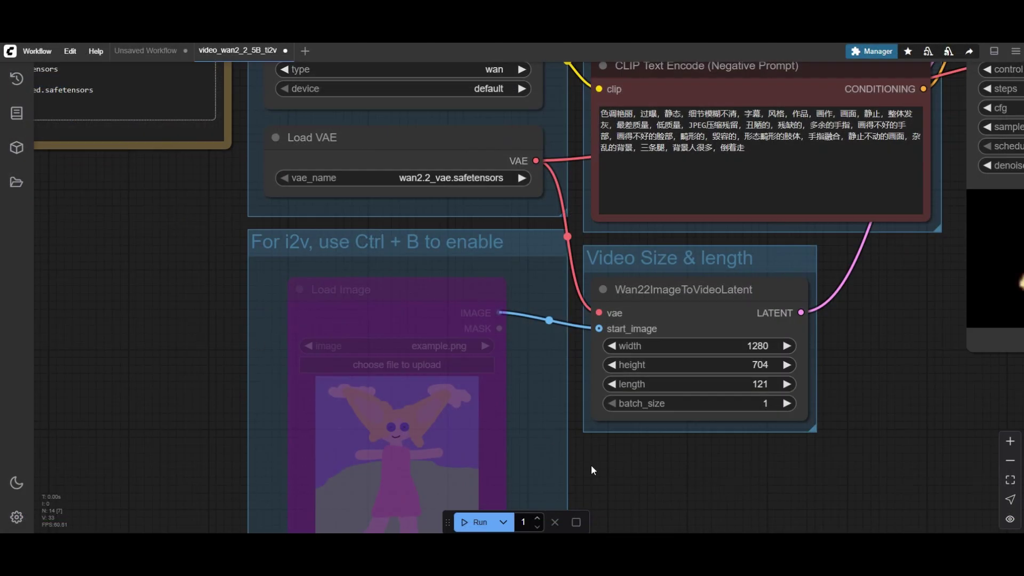
- Un-bypass the Load Image node and select ComfyUI_temp_bxpxv_00013_.png as the start image
left_click_drag(592, 469, 564, 417)
left_click(328, 236)
key("ctrl+b")
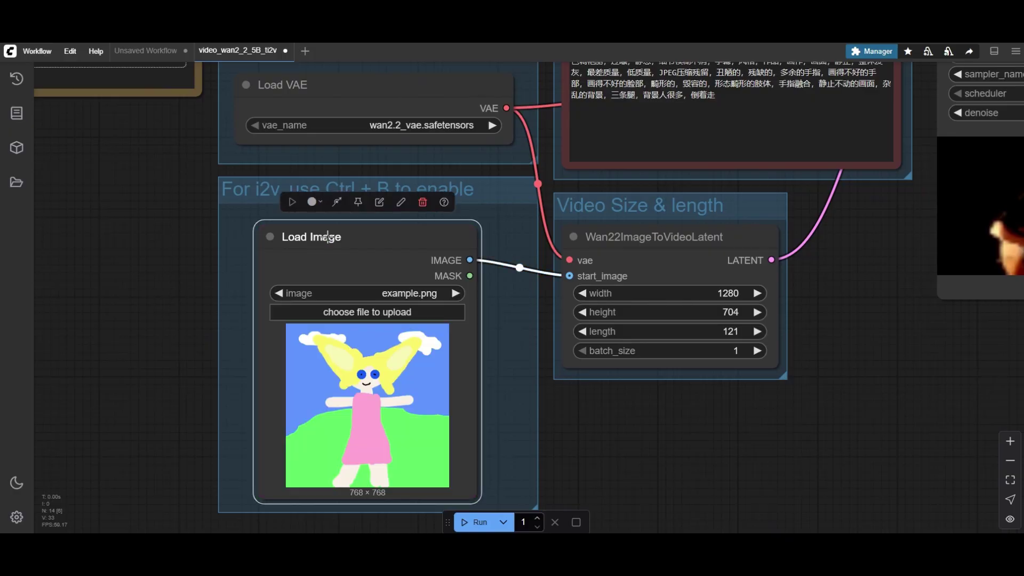
left_click(339, 206)
left_click(338, 206)
left_click(393, 295)
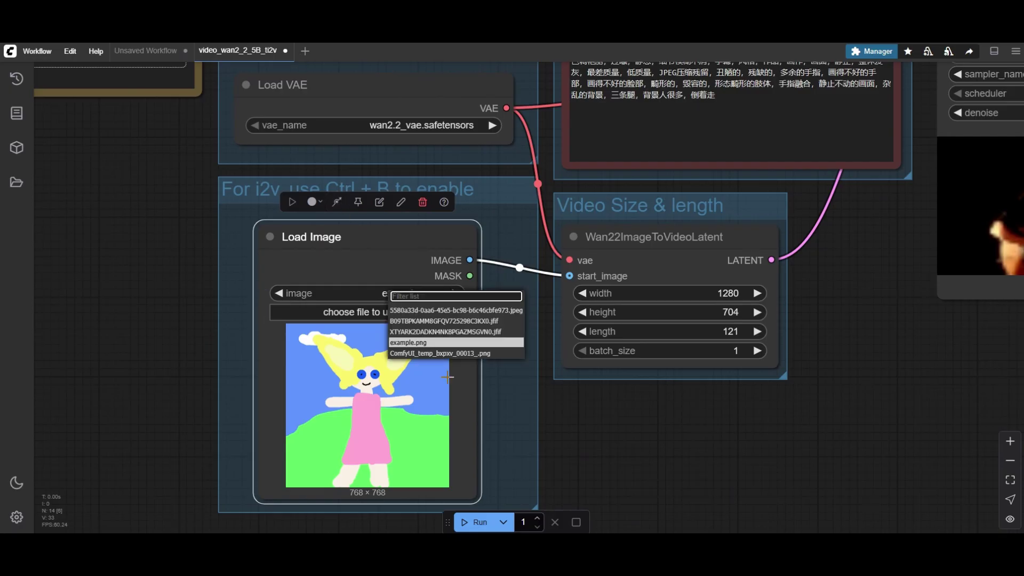
left_click(449, 354)
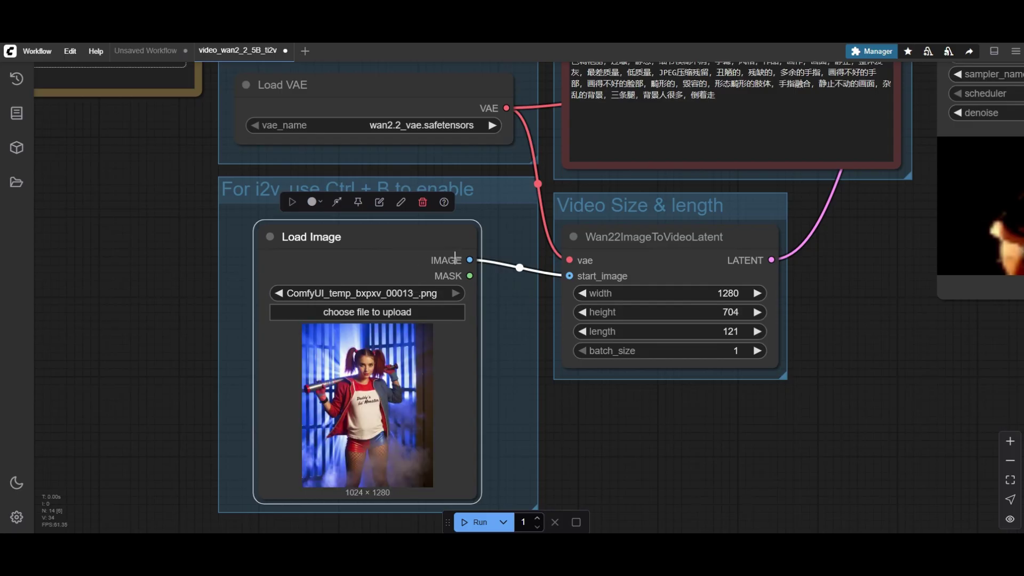
scroll(455, 258, "down", 5)
- Paste the red-pigtailed woman with a silver baseball bat prompt over the old positive prompt
scroll(528, 149, "up", 6)
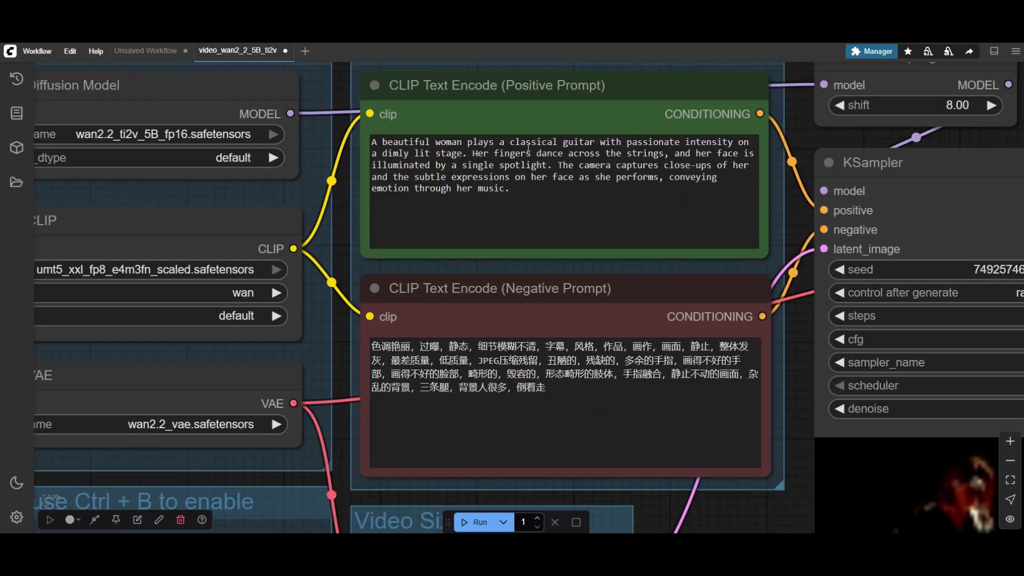
left_click_drag(527, 195, 357, 133)
key("ctrl+v")
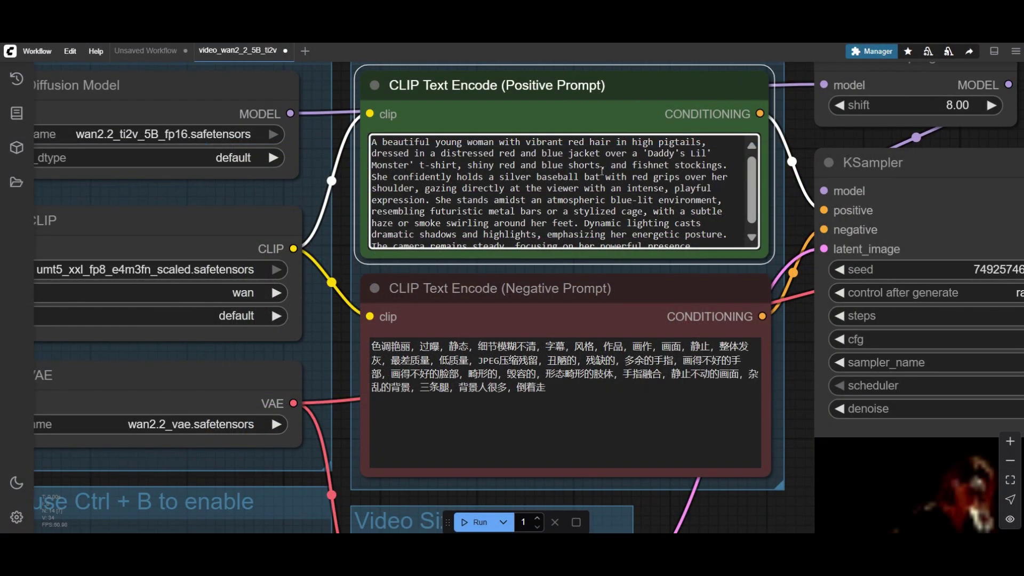
scroll(601, 176, "down", 2)
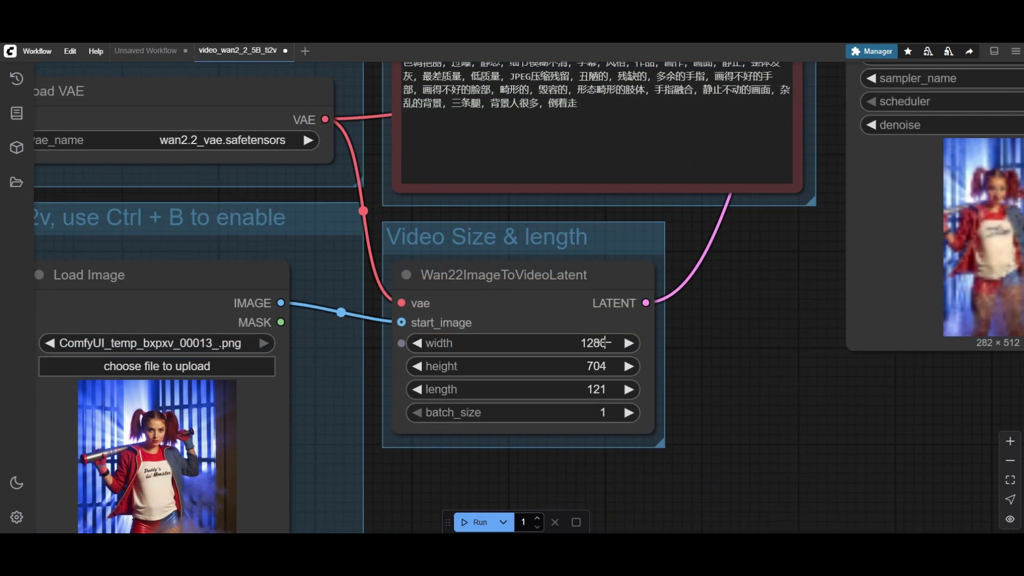
- Set the video to 704 wide by 1280 high and queue the image-to-video generation
left_click(604, 342)
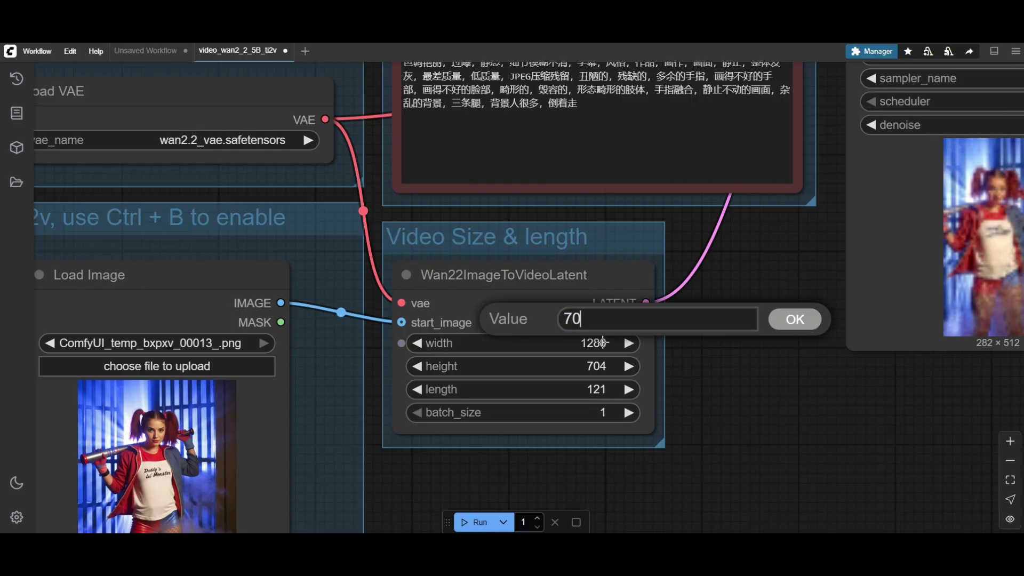
type("70")
key("Escape")
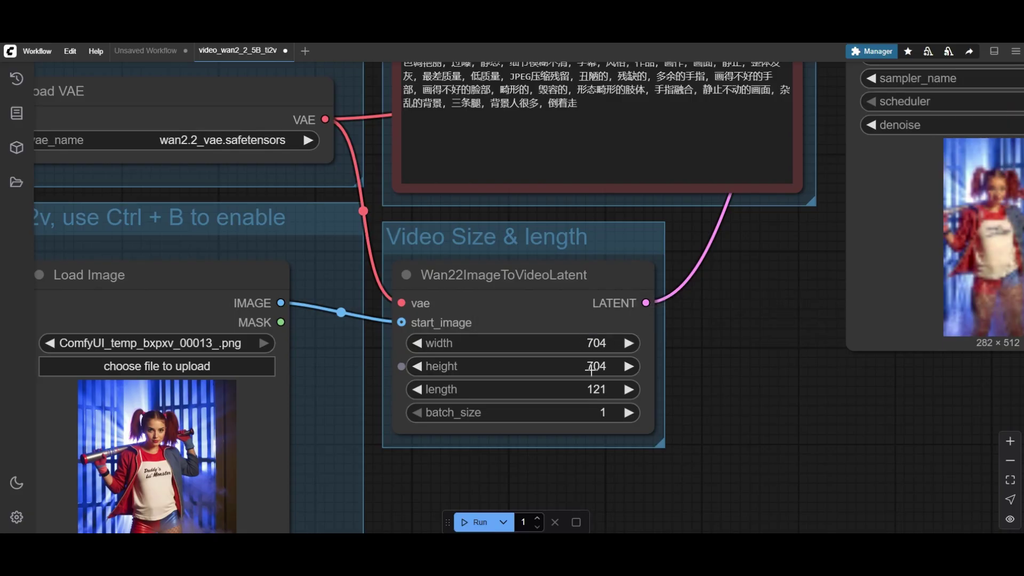
left_click(591, 368)
key("Return")
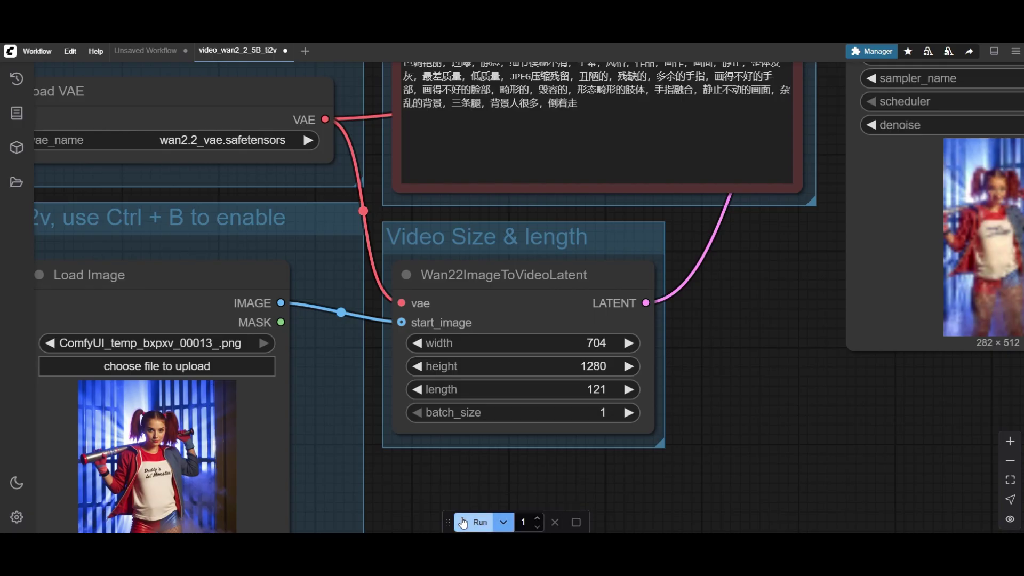
key("ctrl+Return")
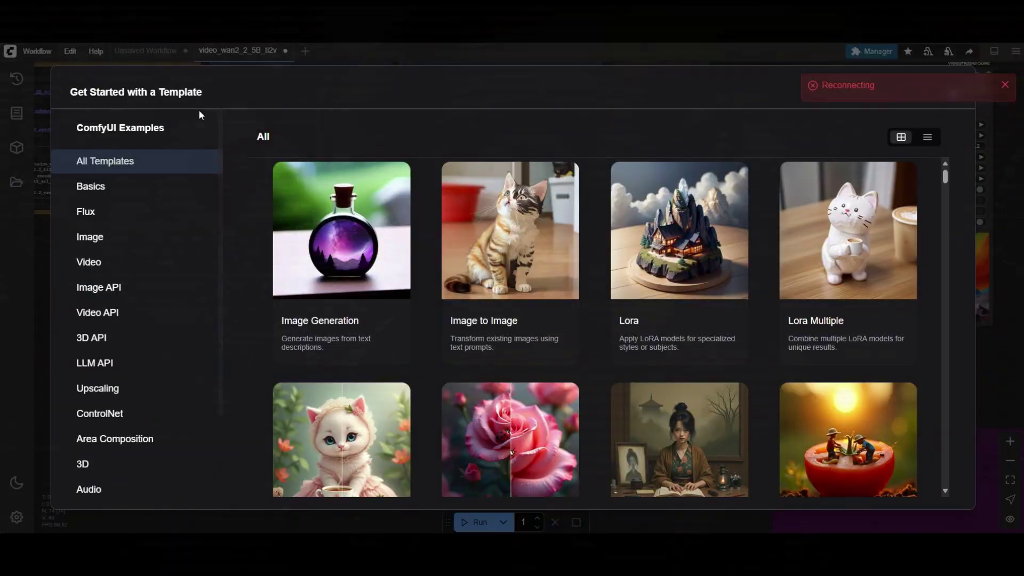
- Filter the templates to Video and load Wan 2.2 14B Text to Video
left_click(133, 268)
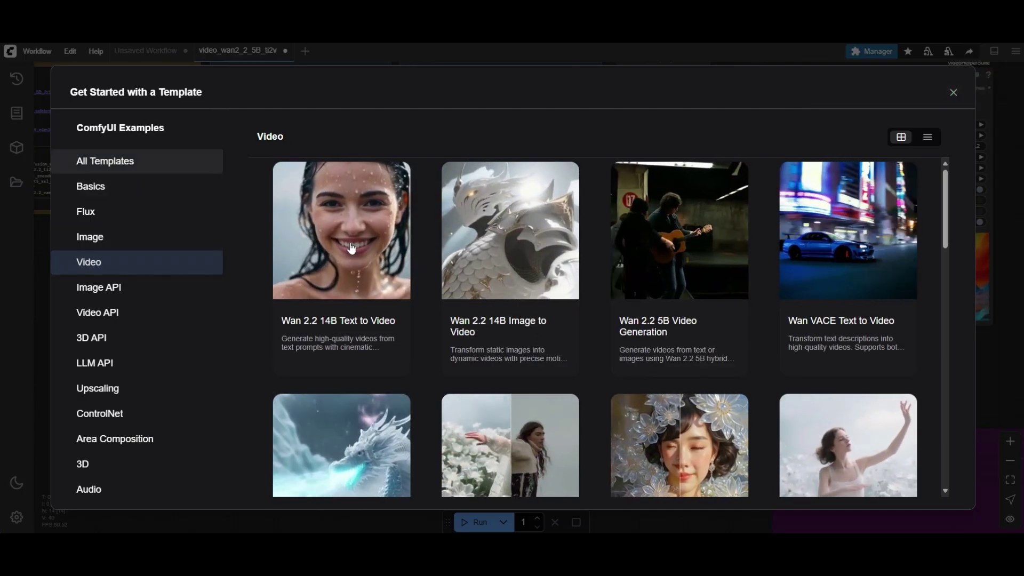
left_click(352, 248)
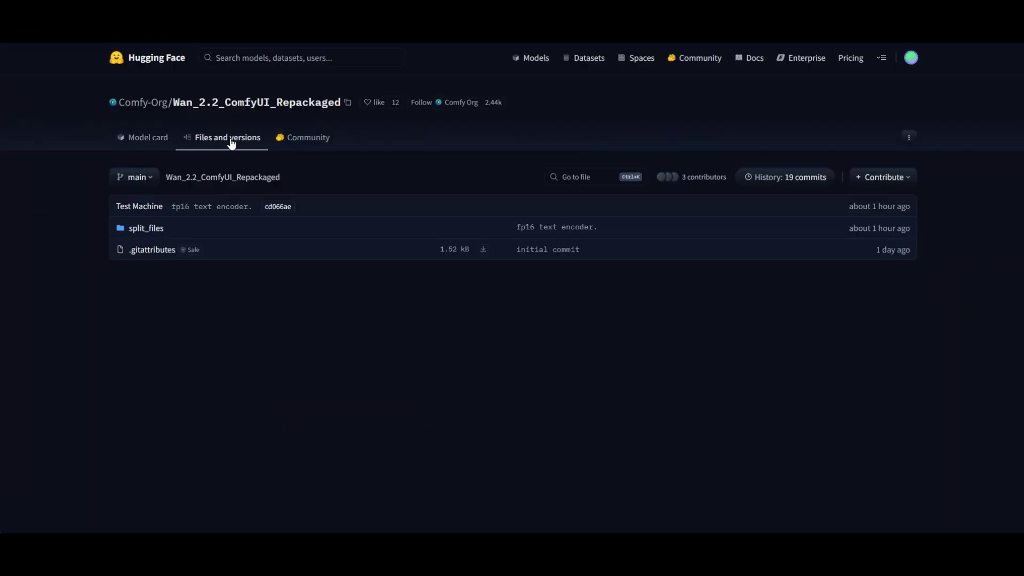
- Open the split_files folder in the Wan_2.2_ComfyUI_Repackaged repository
left_click(147, 230)
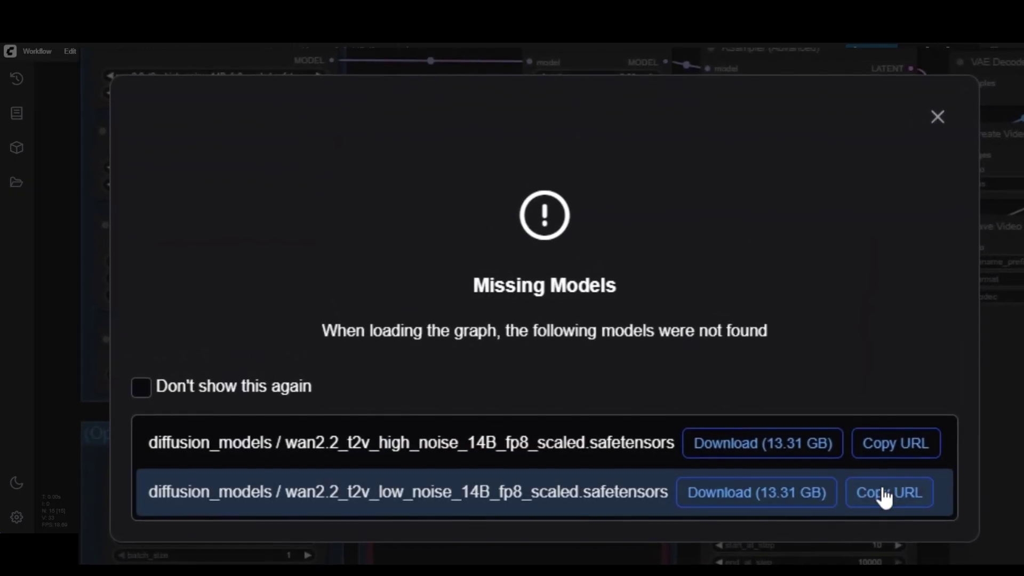
- Copy the low-noise 14B model's download link and close the Missing Models notice
left_click(905, 501)
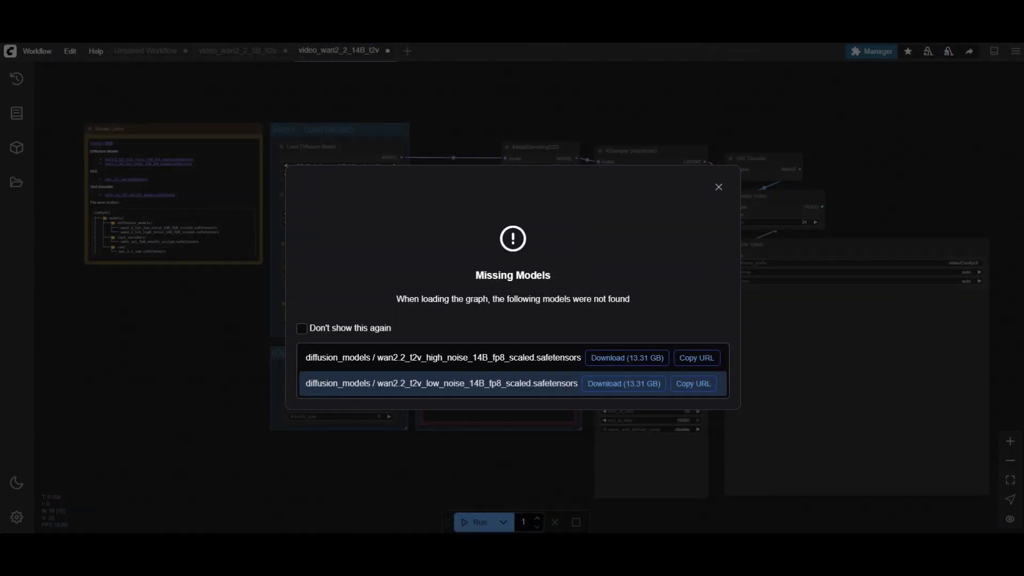
left_click(718, 187)
scroll(320, 160, "up", 9)
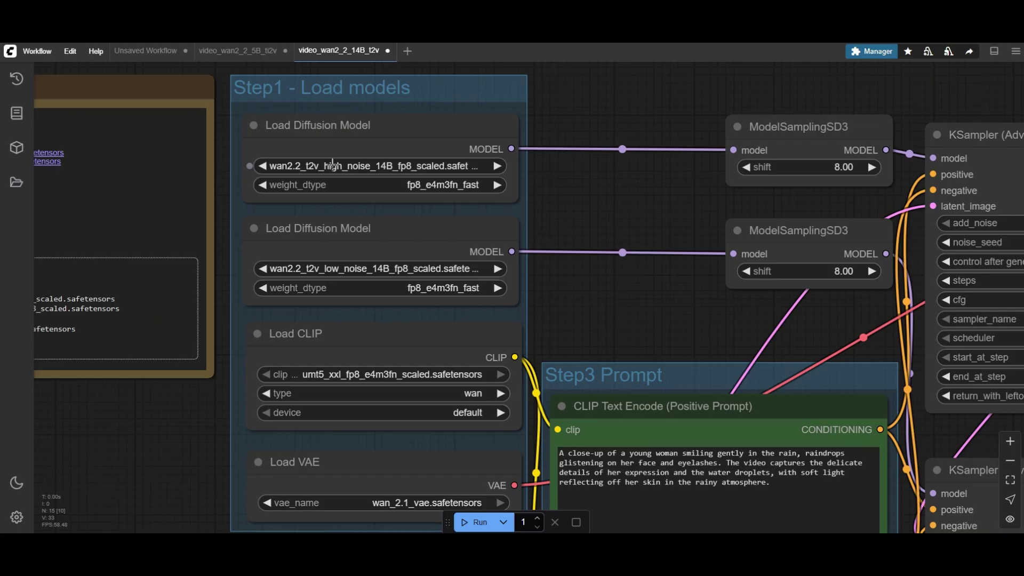
left_click(424, 136)
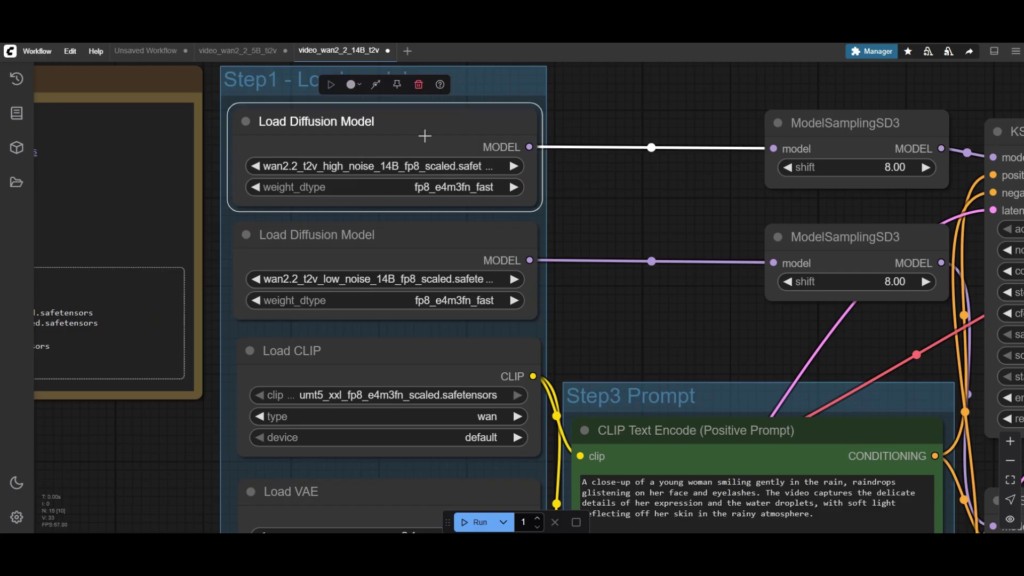
scroll(336, 172, "down", 1)
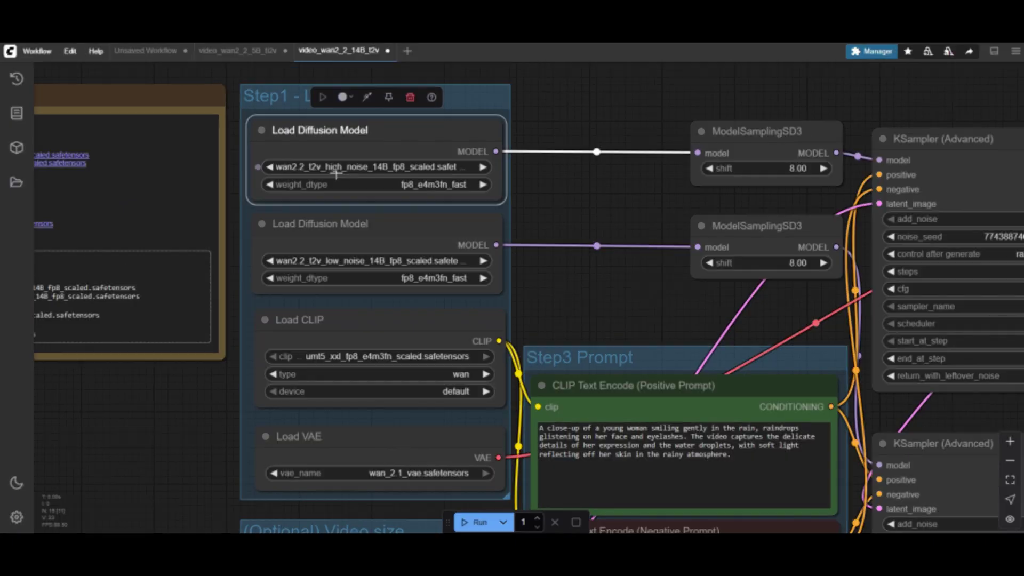
left_click_drag(640, 346, 472, 200)
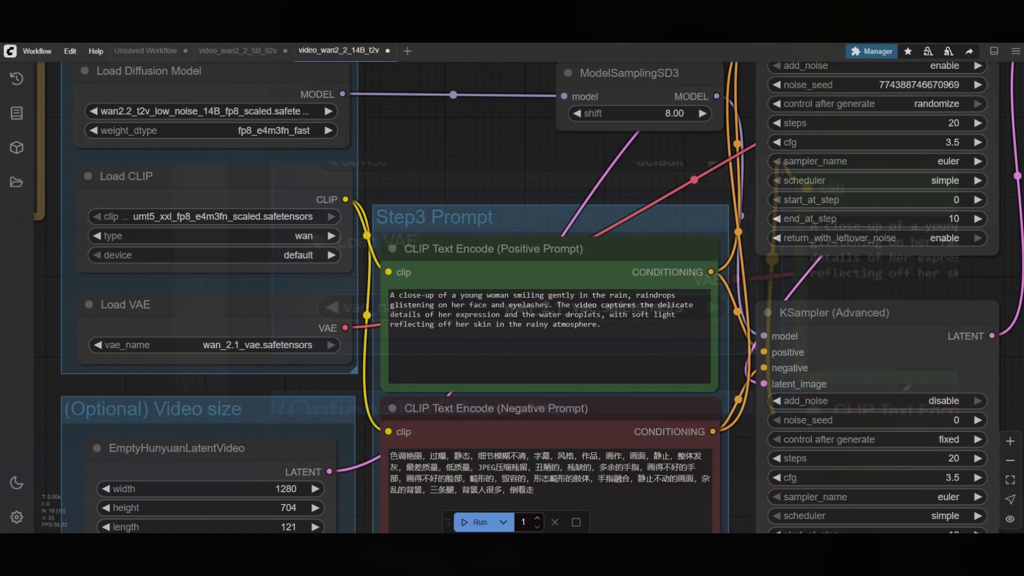
- Replace the positive prompt with the pasted lakeside dawn running description
left_click(485, 359)
key("ctrl+a")
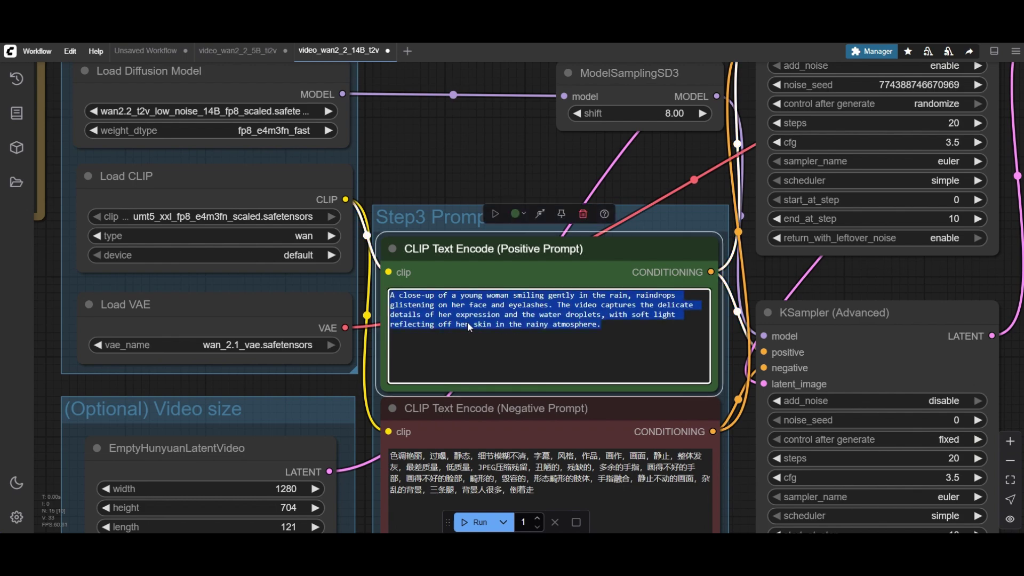
key("ctrl+v")
left_click(479, 166)
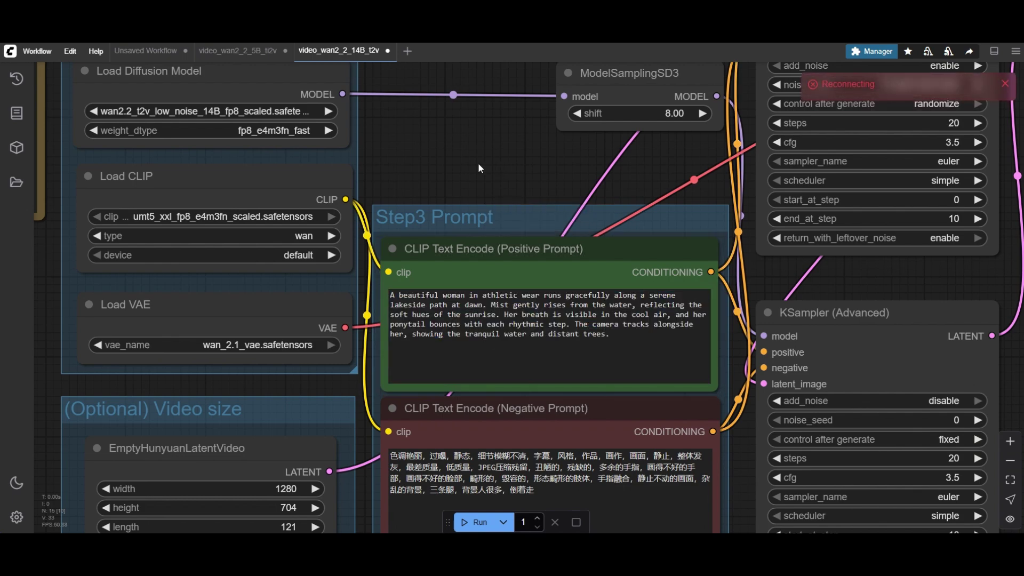
- Add a Video Combine node and connect the VAE Decode images to it
scroll(478, 164, "down", 6)
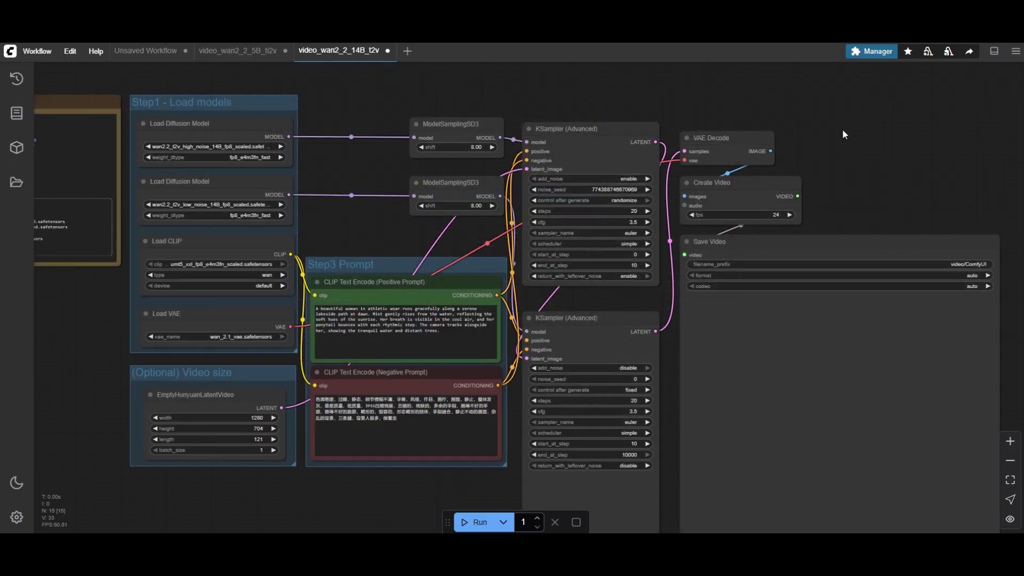
double_click(843, 129)
type("video combine")
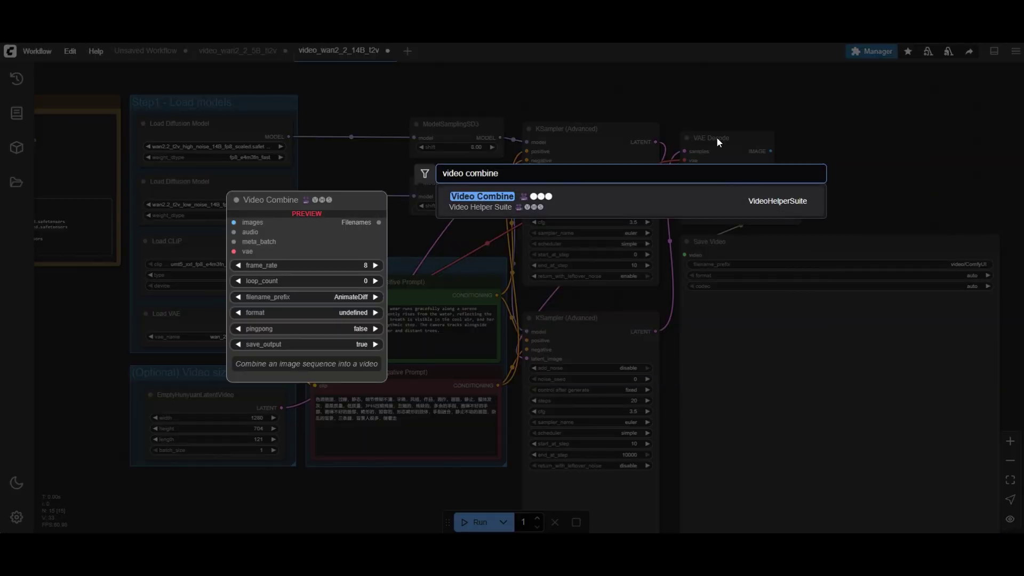
key("Return")
scroll(798, 142, "up", 4)
left_click_drag(742, 142, 857, 120)
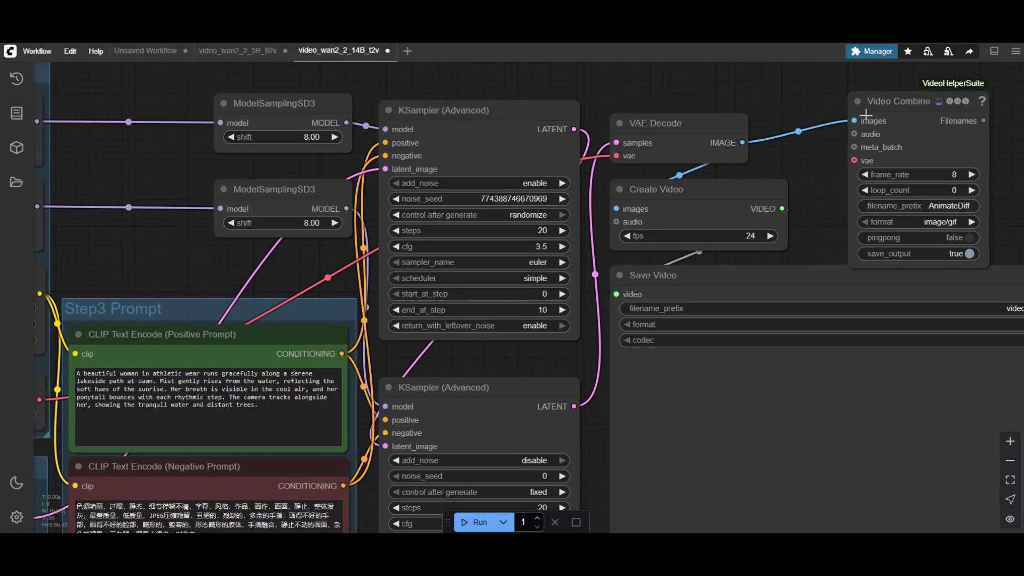
left_click(954, 173)
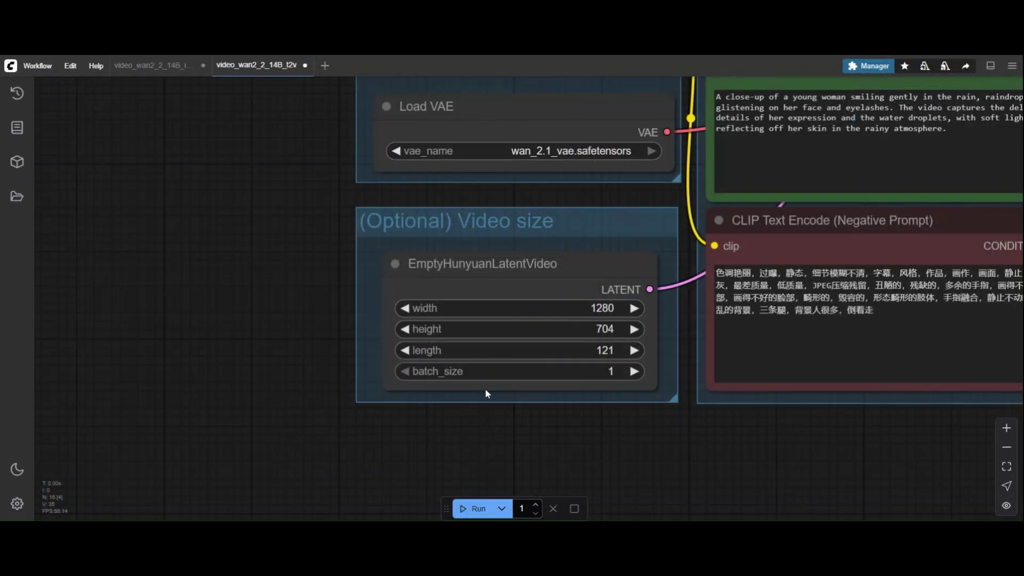
- Apply a video width of 848 and height of 480
left_click(520, 308)
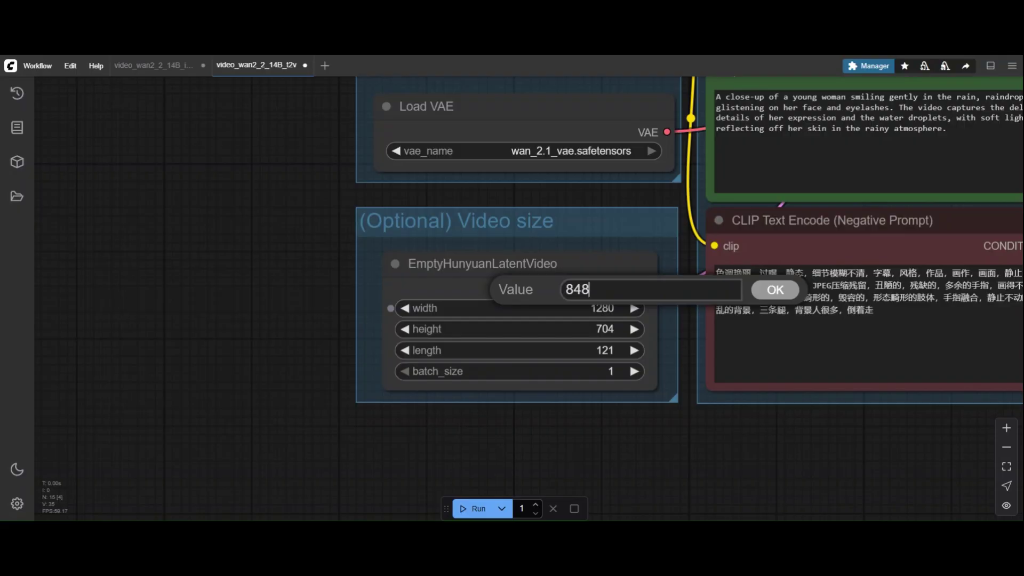
key("Return")
left_click(520, 328)
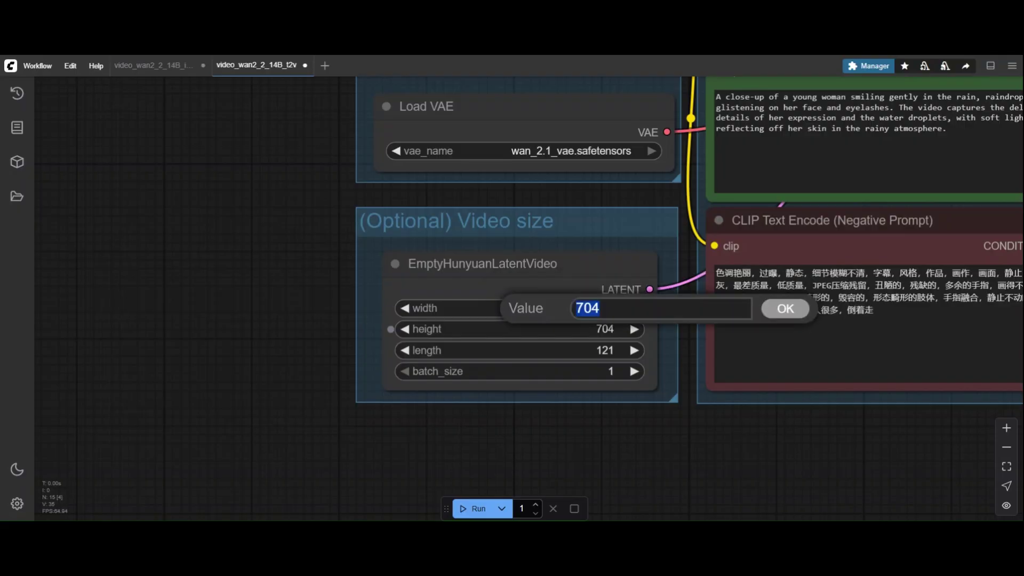
key("Return")
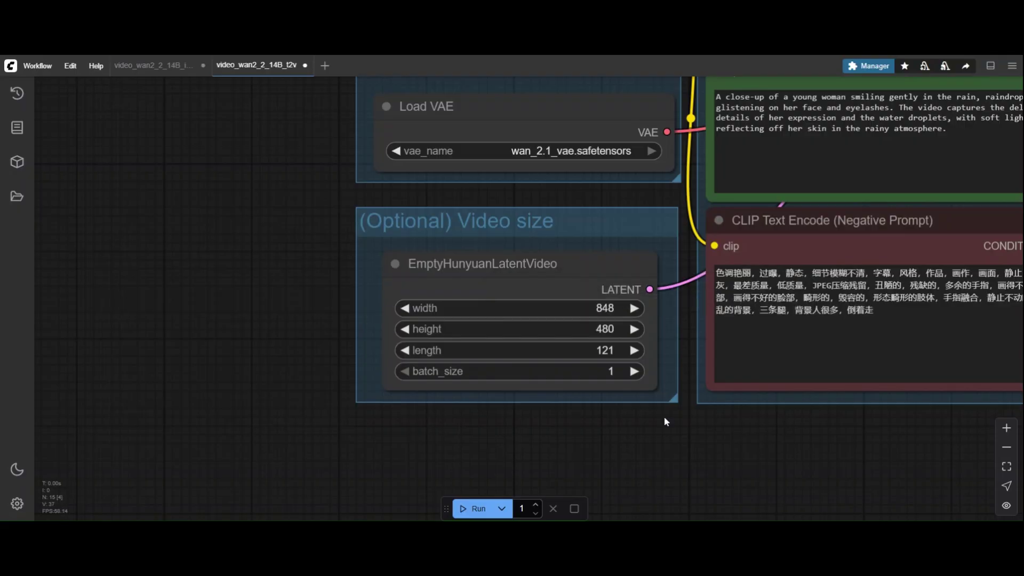
- Set the video length to 81 frames, then change it back to 121
scroll(665, 422, "up", 5)
left_click(575, 323)
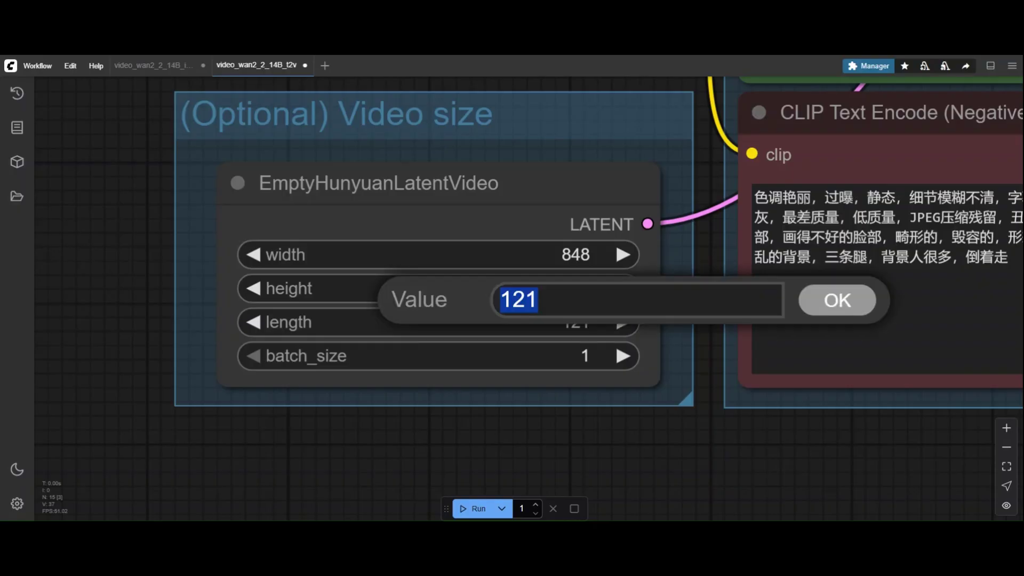
type("8")
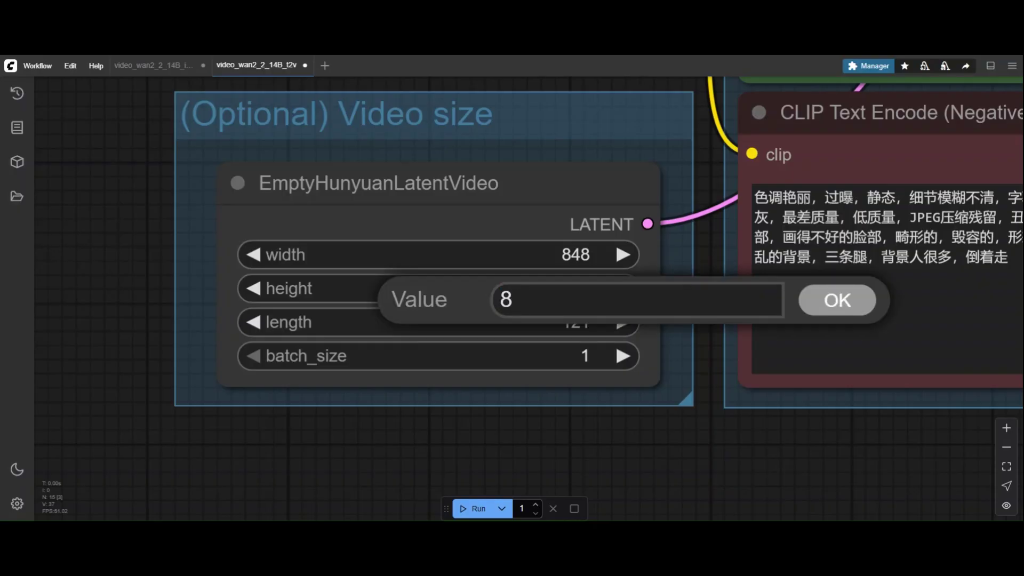
type("1")
key("Return")
scroll(512, 240, "down", 7)
scroll(512, 240, "up", 6)
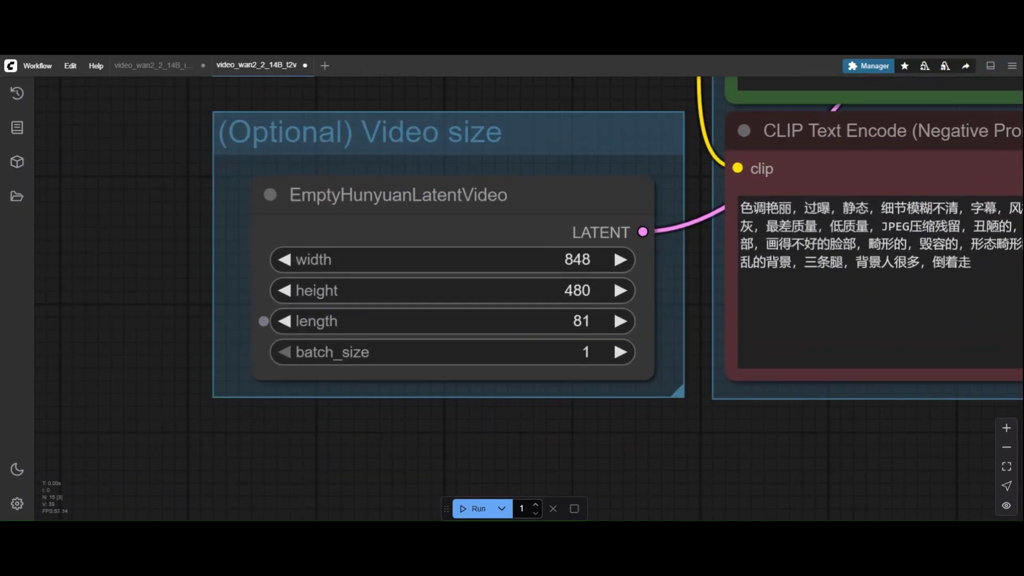
left_click(408, 290)
type("1")
key("Return")
- Set the high-noise diffusion model's weight_dtype to default, then check the low-noise model's choices
scroll(596, 291, "down", 3)
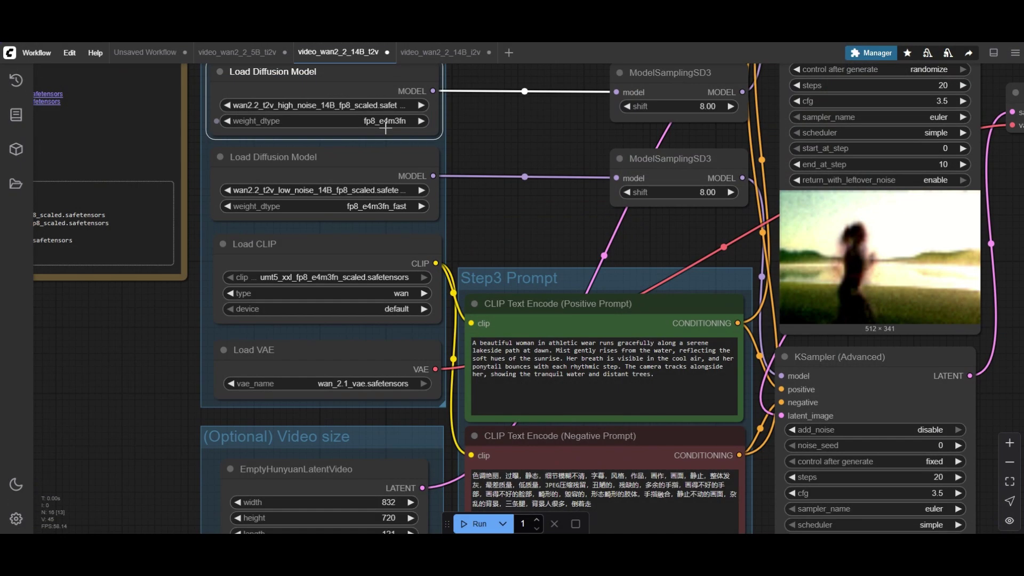
left_click(380, 122)
left_click(390, 123)
left_click(391, 126)
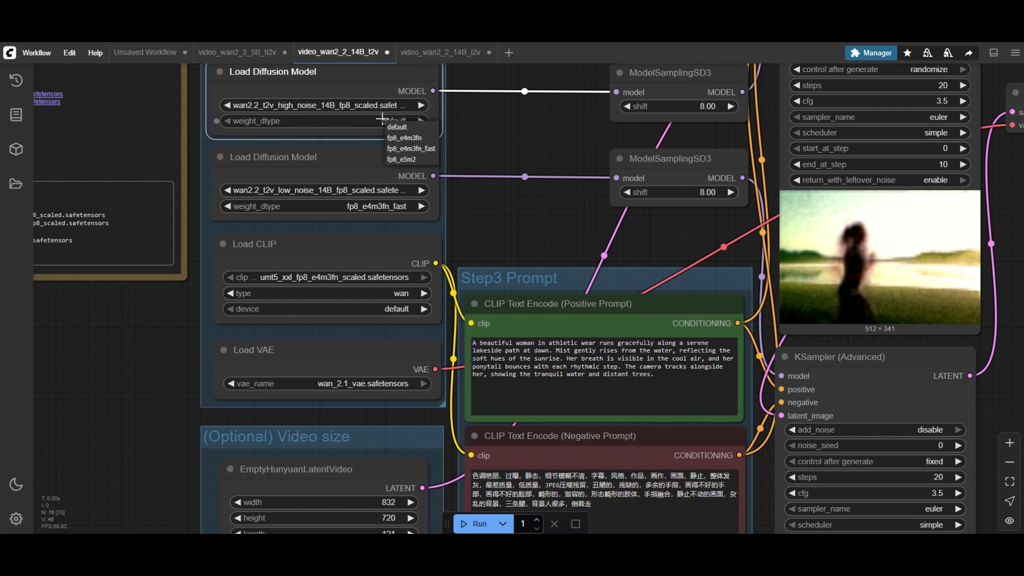
left_click(332, 126)
left_click(380, 207)
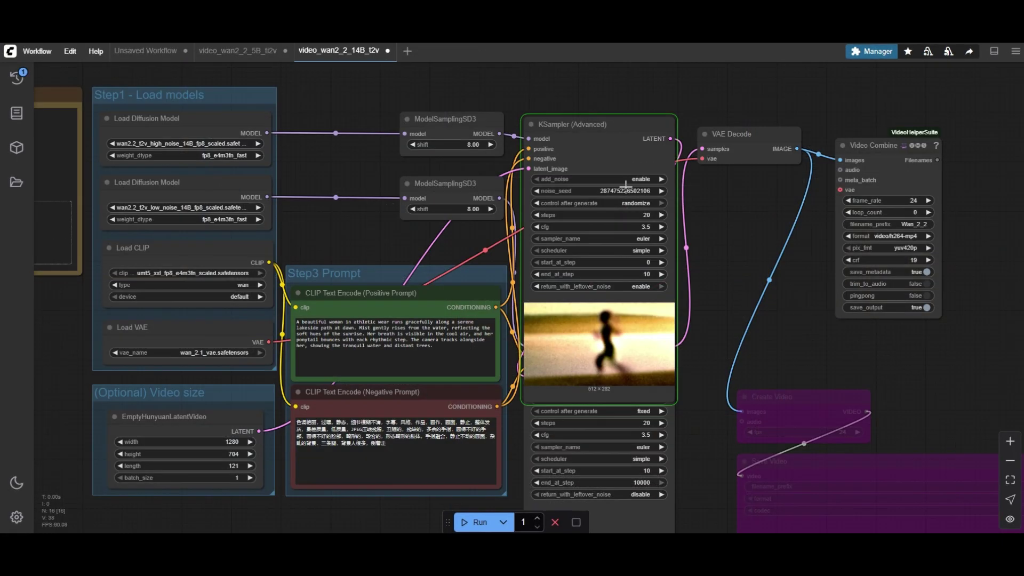
scroll(625, 185, "up", 2)
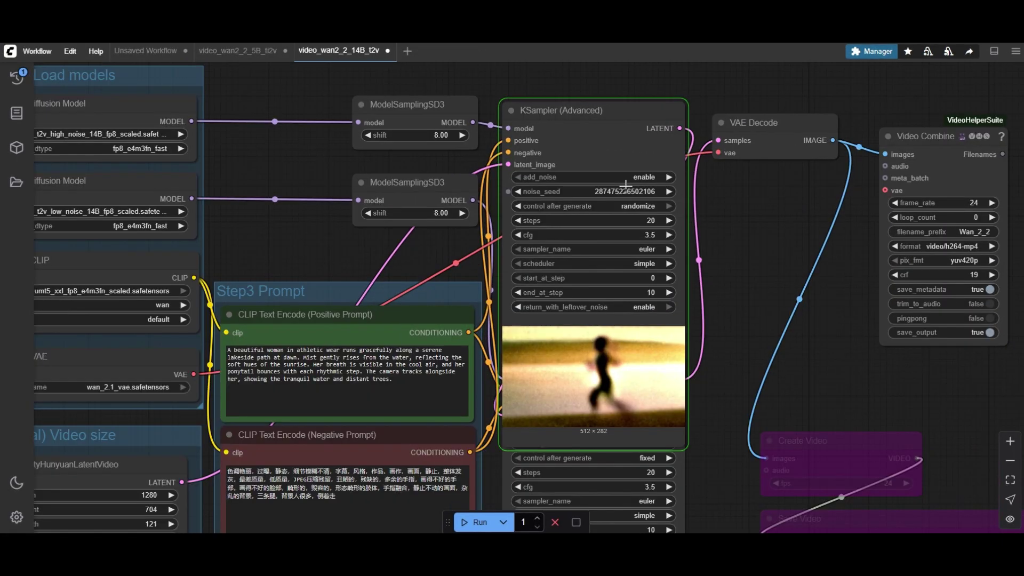
scroll(625, 185, "down", 3)
scroll(284, 128, "up", 4)
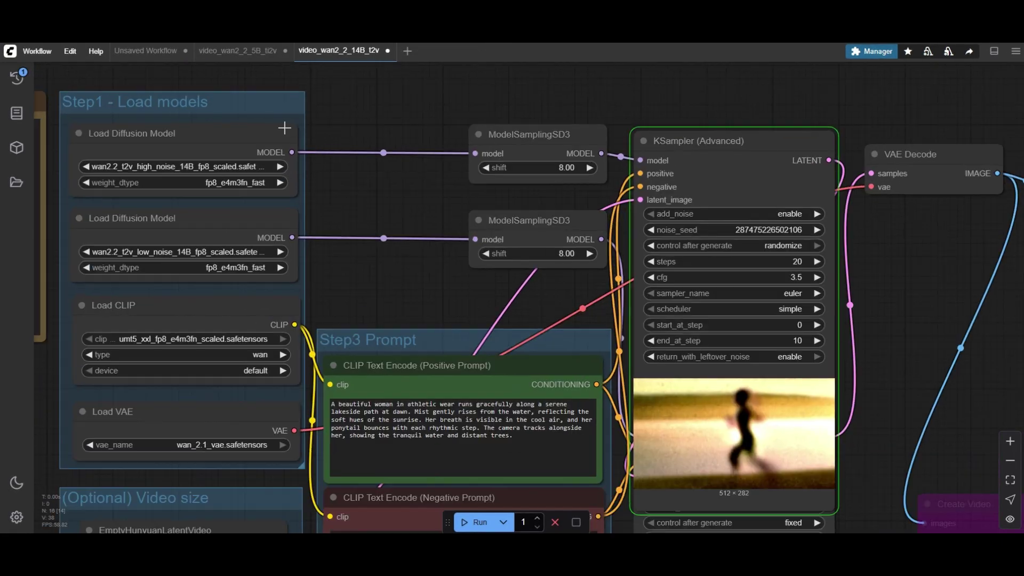
scroll(527, 196, "down", 5)
scroll(527, 196, "right", 5)
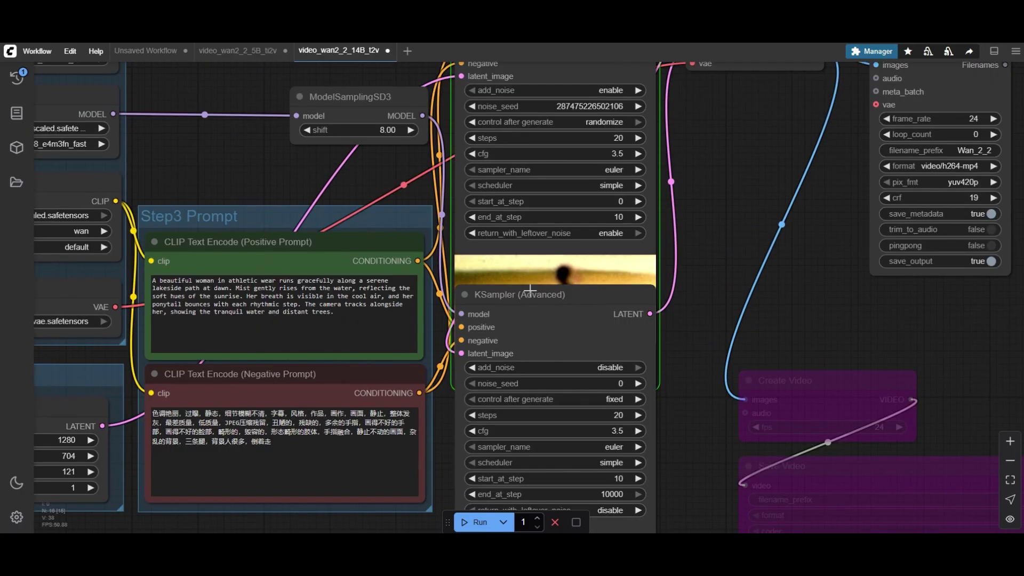
scroll(534, 298, "down", 3)
scroll(571, 288, "up", 5)
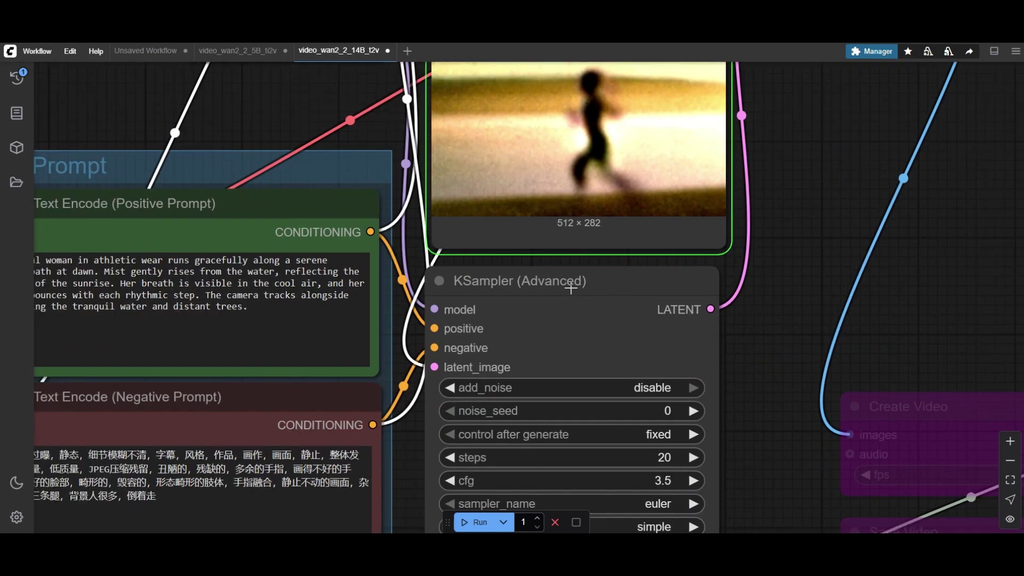
scroll(571, 289, "down", 3)
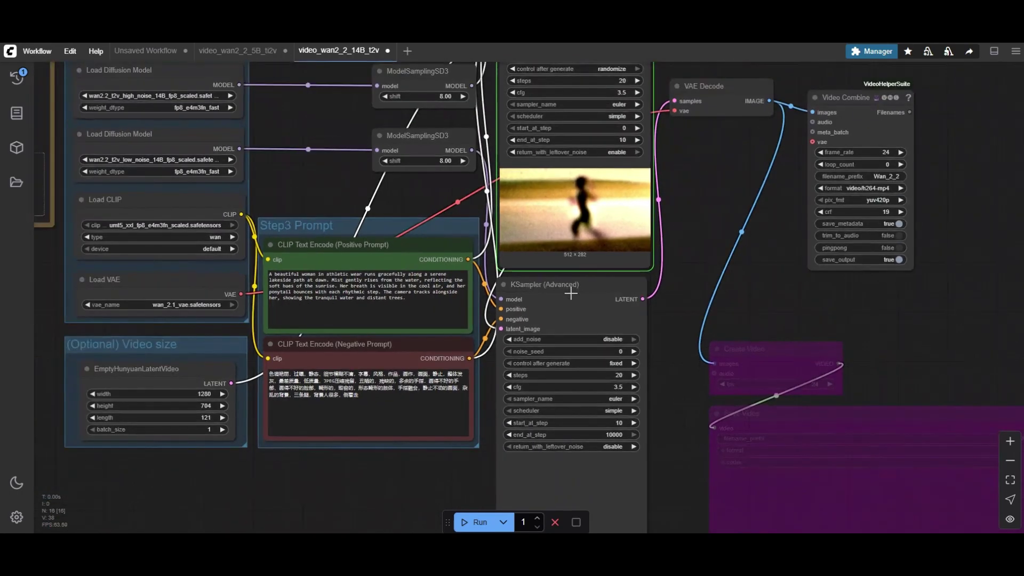
scroll(571, 293, "down", 4)
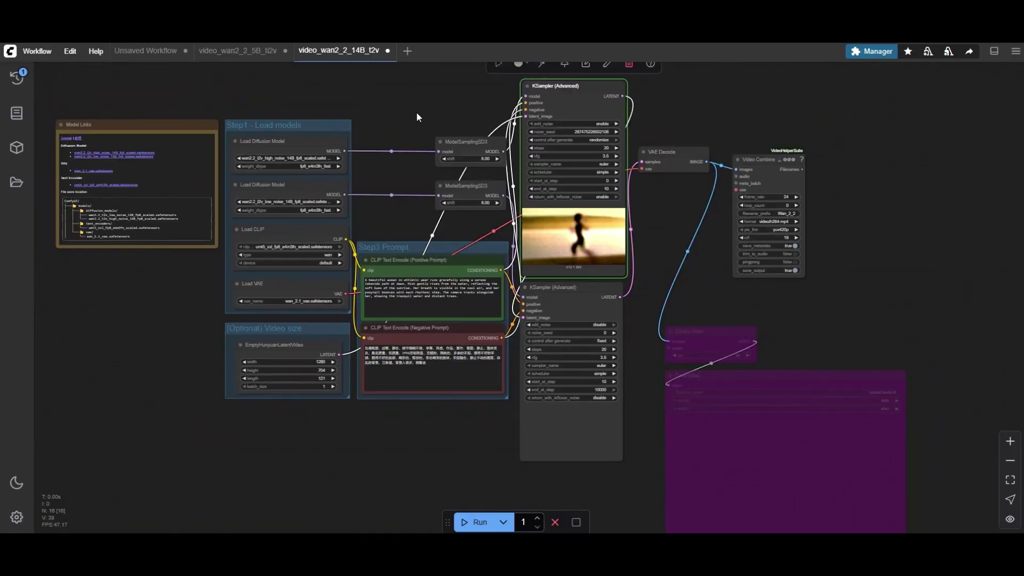
left_click_drag(417, 116, 408, 147)
scroll(408, 148, "up", 2)
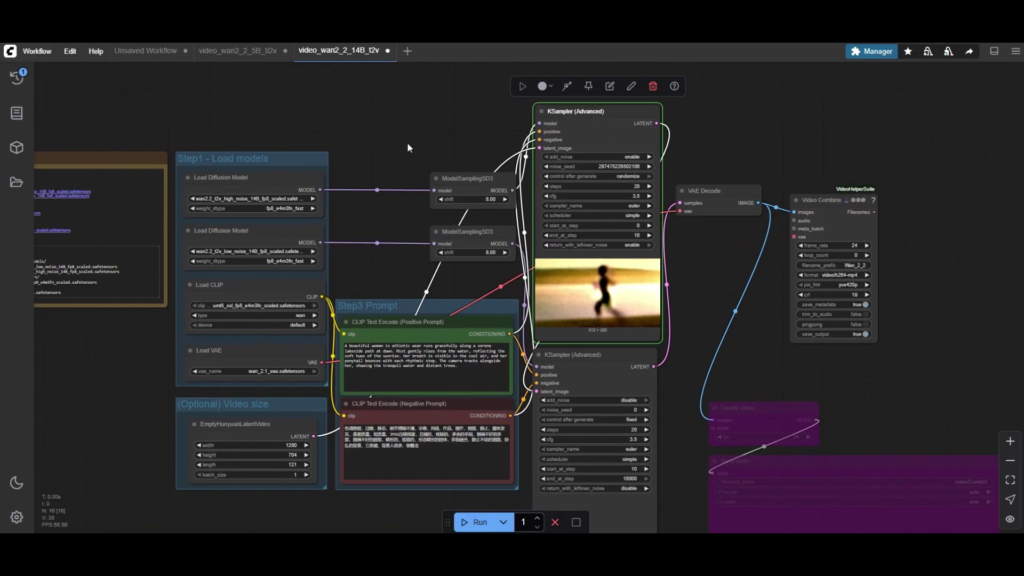
scroll(242, 396, "up", 4)
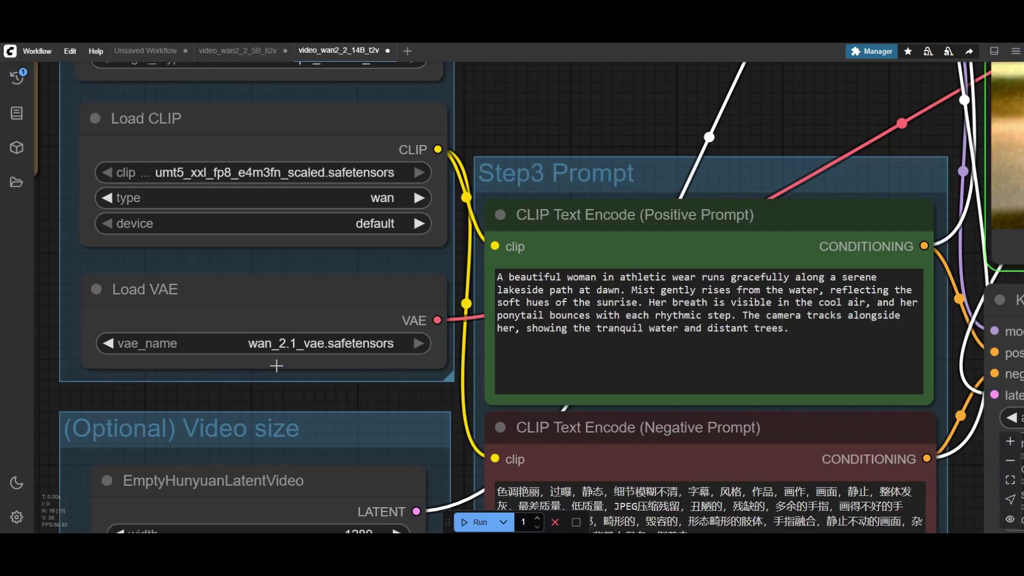
scroll(280, 363, "down", 1)
scroll(280, 363, "down", 8)
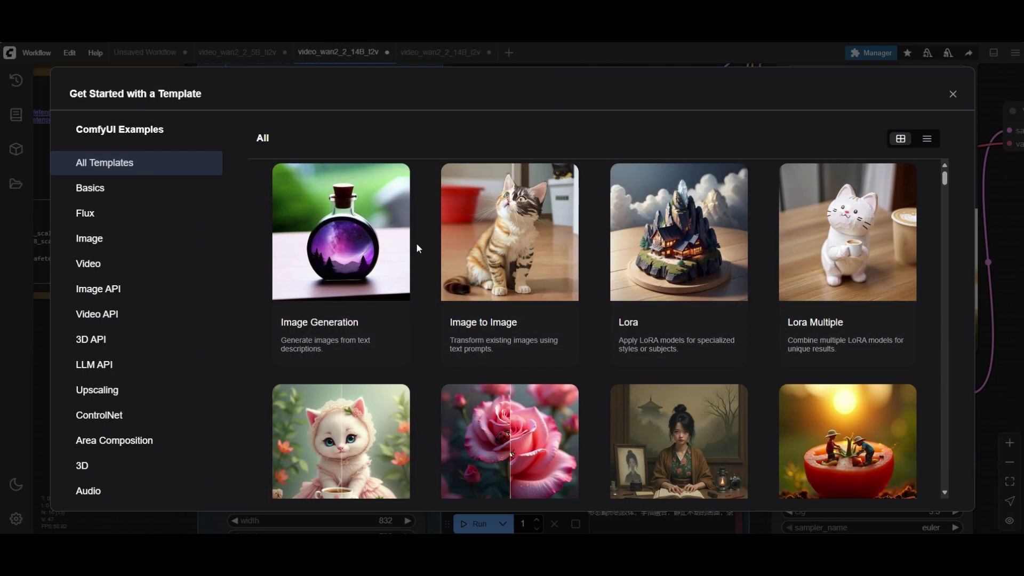
- Load the Wan 2.2 14B Image to Video template from Video and dismiss the missing-models warning
left_click(101, 265)
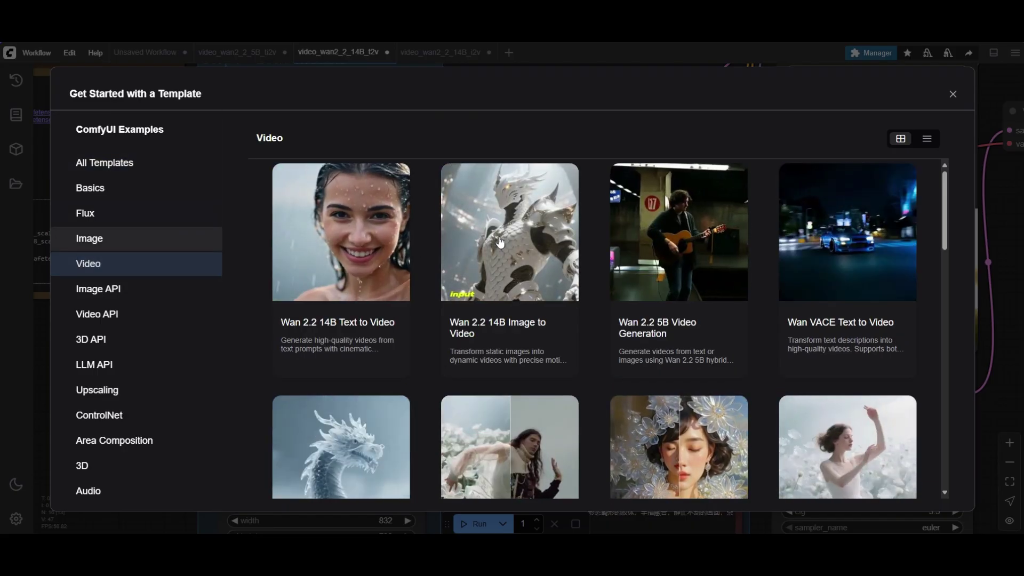
left_click(500, 242)
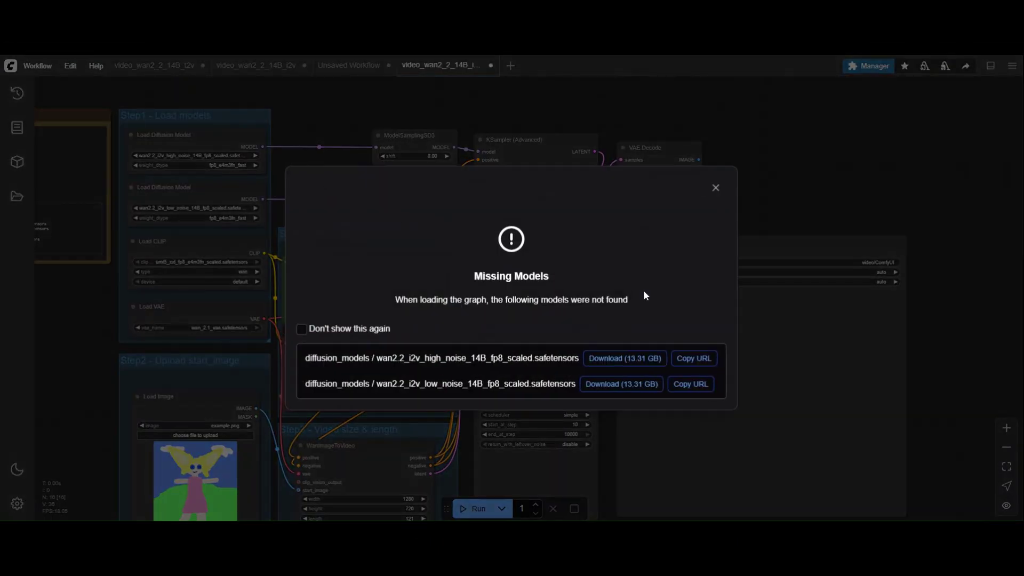
left_click(716, 188)
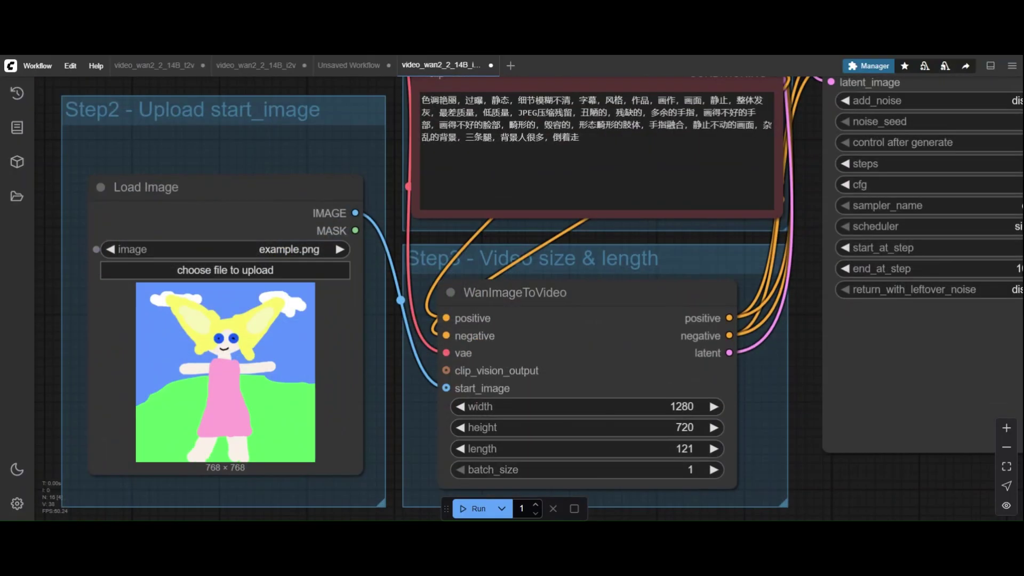
- Use ComfyUI_temp_ppmhj_00002_.png as the start image and paste the boy-and-butterfly positive prompt
left_click(259, 249)
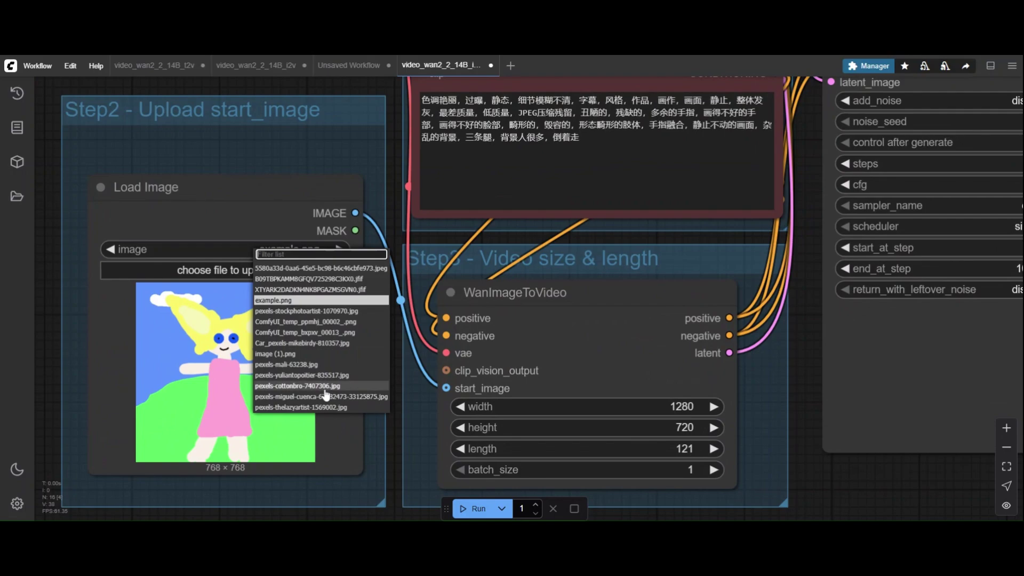
left_click(327, 323)
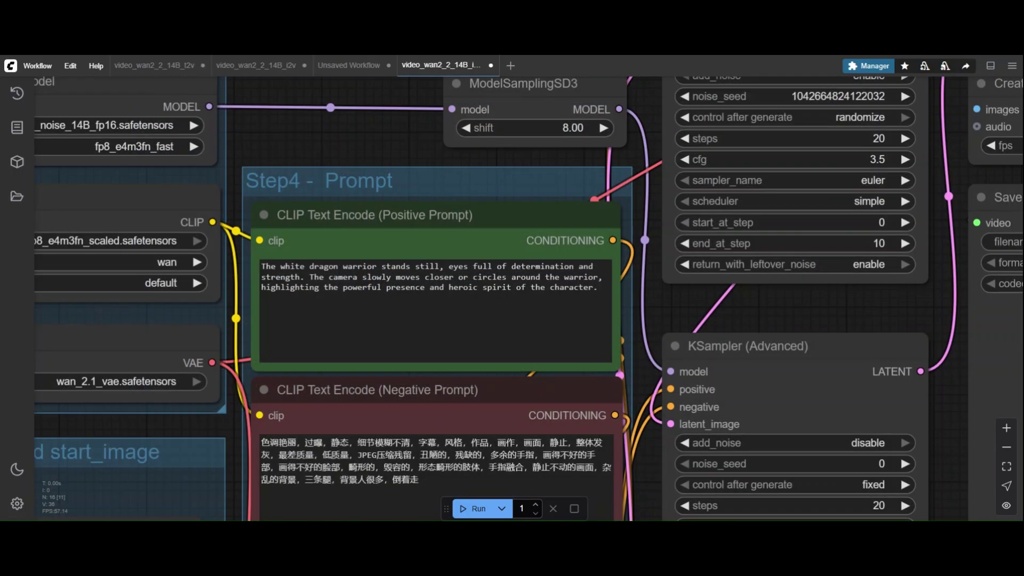
left_click(435, 320)
key("ctrl+a")
type("A young boy with wide, hopeful eyes stands in a sun-drenched carnival, looking up in wonder. The camera gently tracks his upward gaze as a shimmering, iridescent butterfly with glowing wings slowly descends from the top of the frame. It flutters delicately, catching the sunlight, before gracefully landing on the boy's outstretched hand. His eyes sparkle with pure delight as he gently observes the magical creature.")
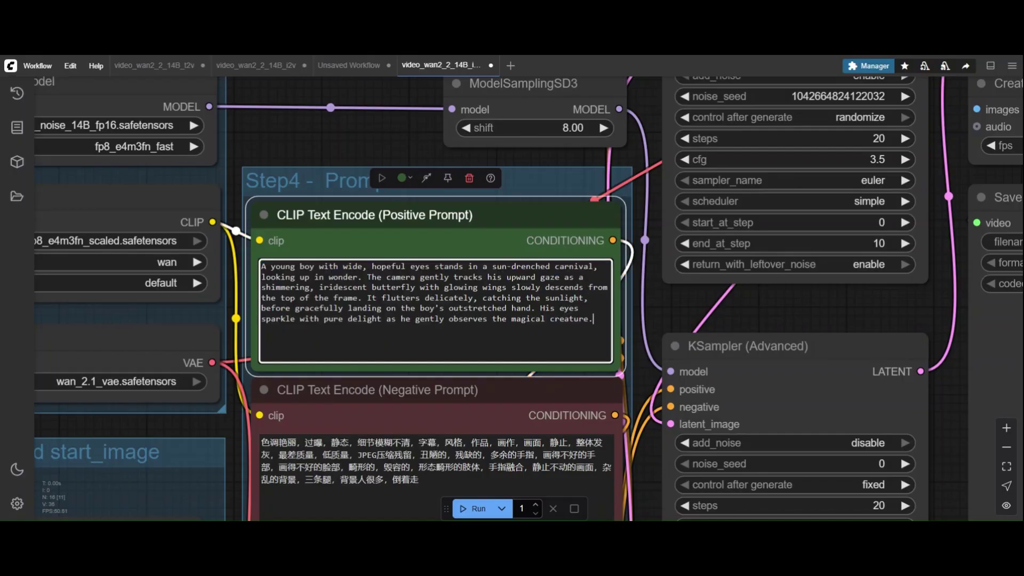
scroll(352, 158, "down", 5)
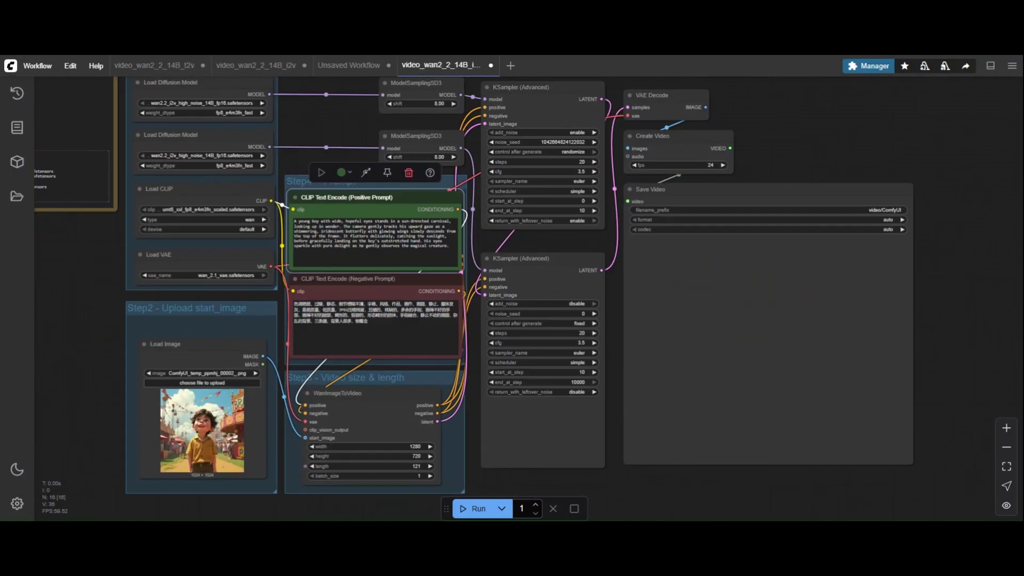
scroll(414, 469, "up", 5)
- Enter width 848 and height 480 on WanImageToVideo, leaving length at 121
left_click(336, 421)
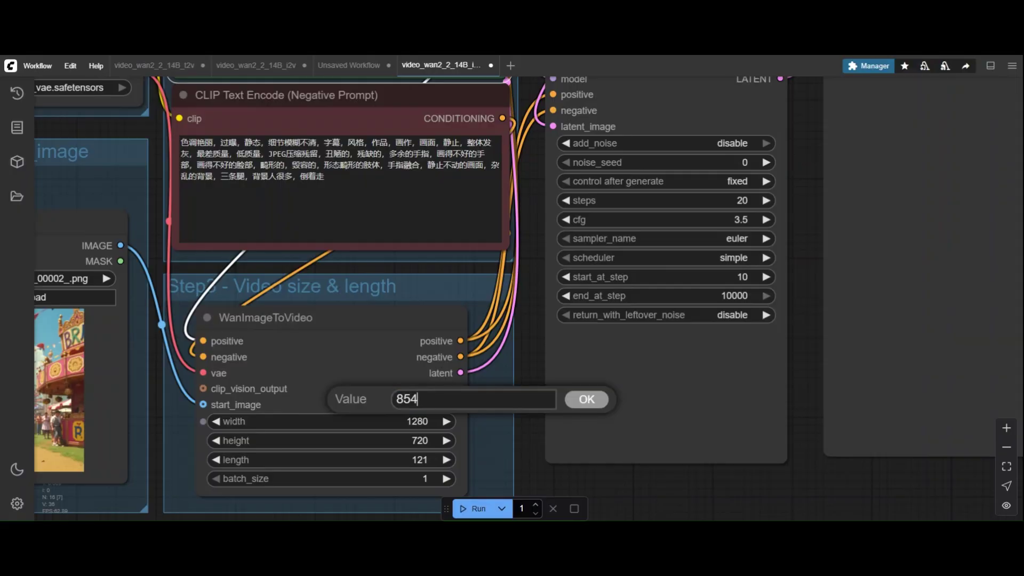
key("Return")
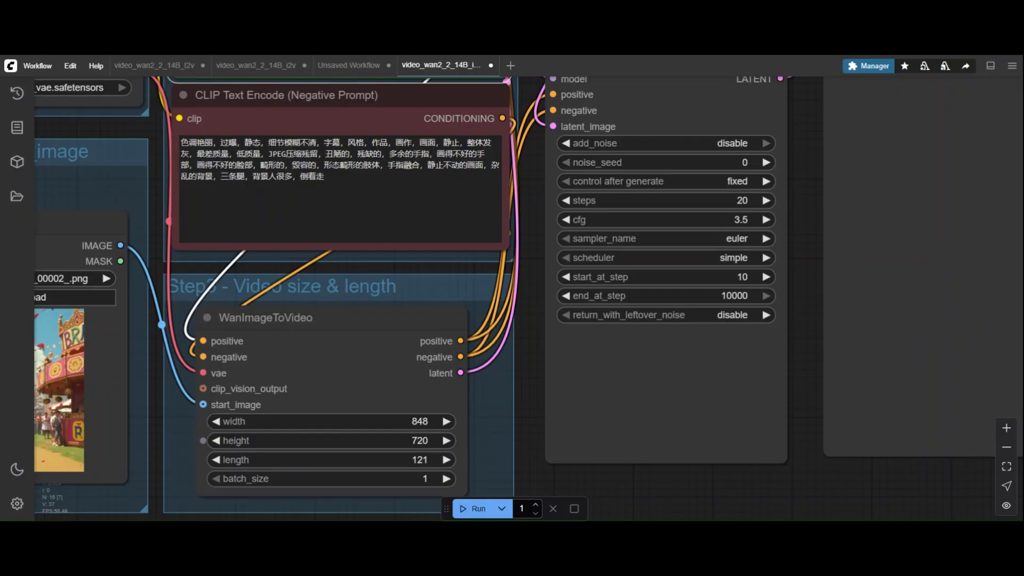
left_click(337, 440)
type("480")
key("Return")
- Add a Video Combine node via a 'video com' search and queue the run
scroll(630, 141, "down", 5)
double_click(630, 140)
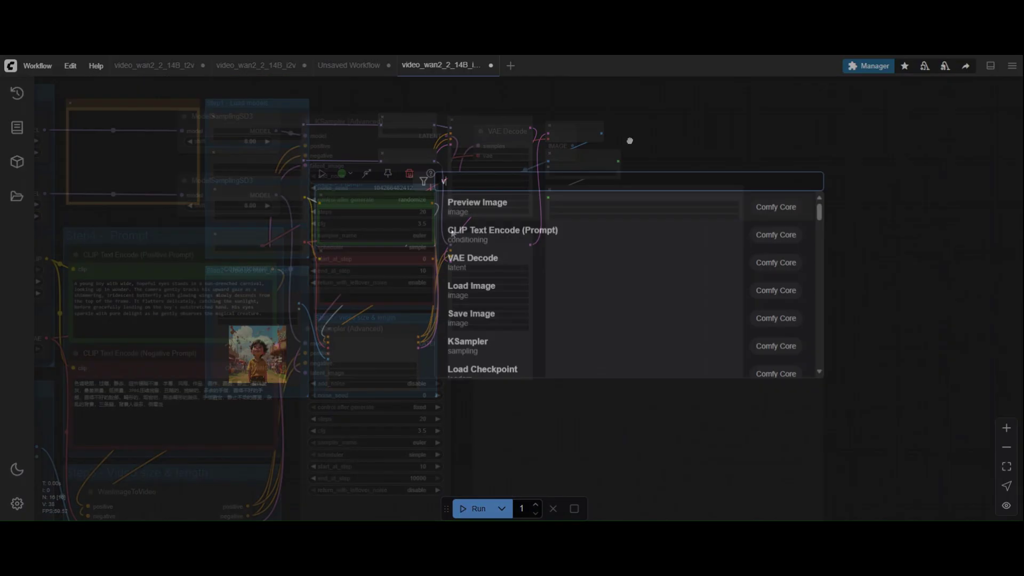
type("video com")
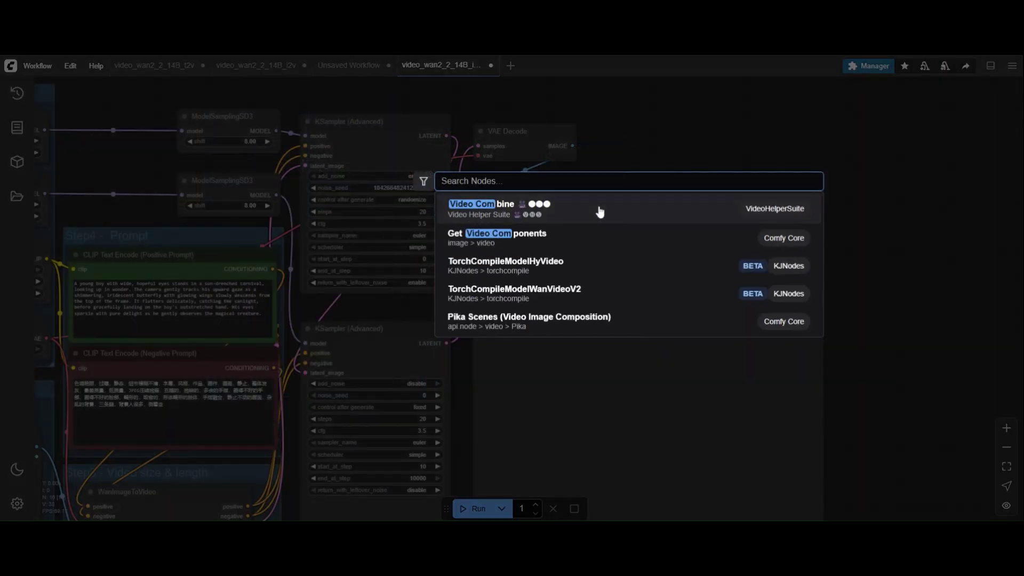
left_click(599, 210)
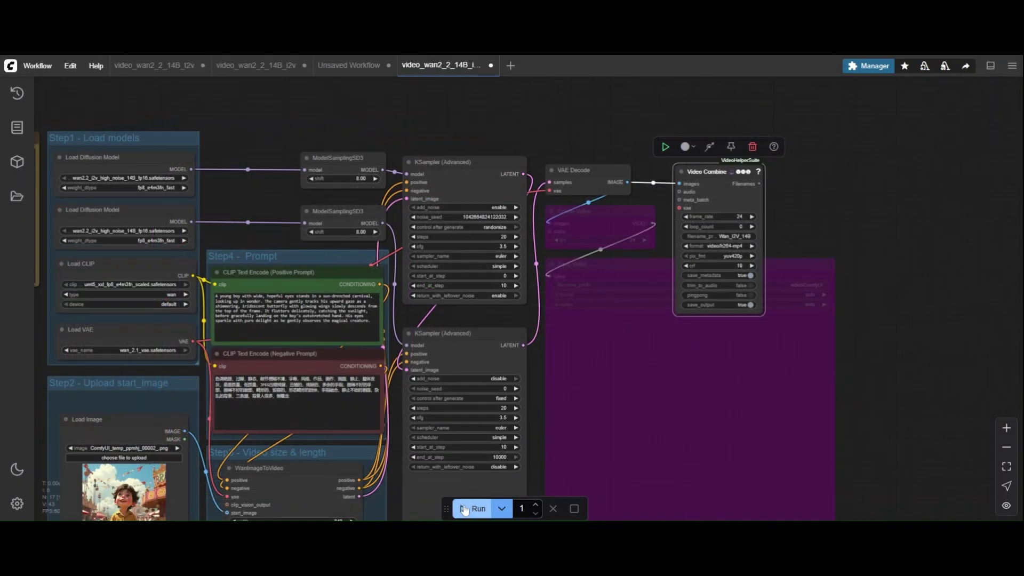
key("ctrl+Return")
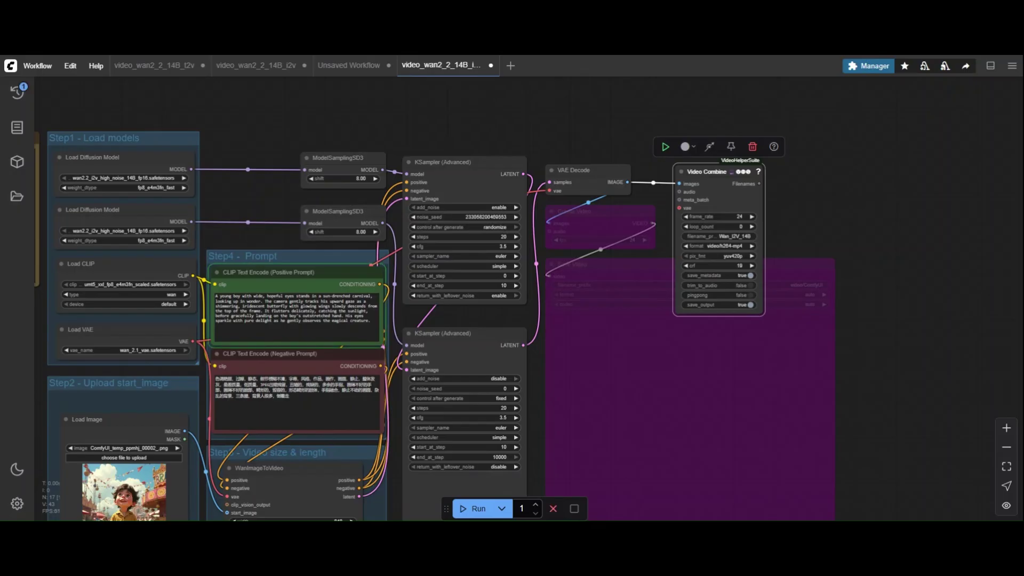